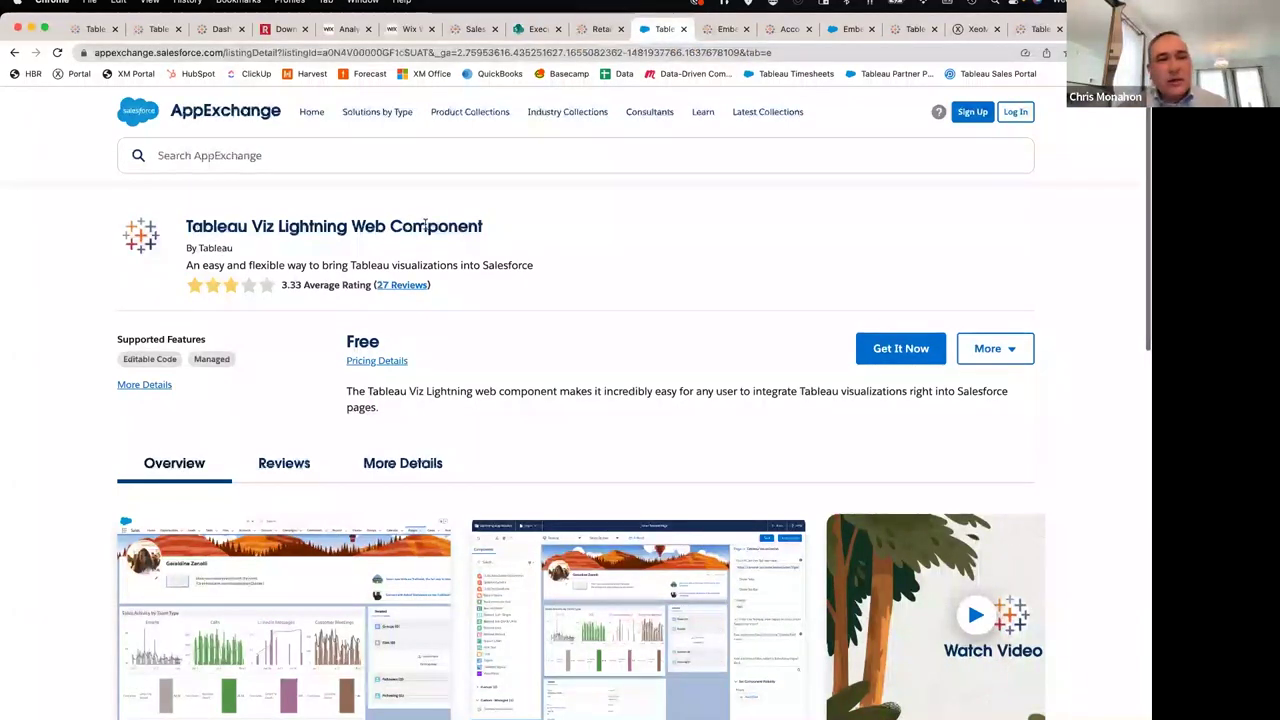
Review the Tableau Viz Lightning Web Component listing on AppExchange and the Tableau help article on embedding views into Salesforce
scroll(425, 225, "down", 2)
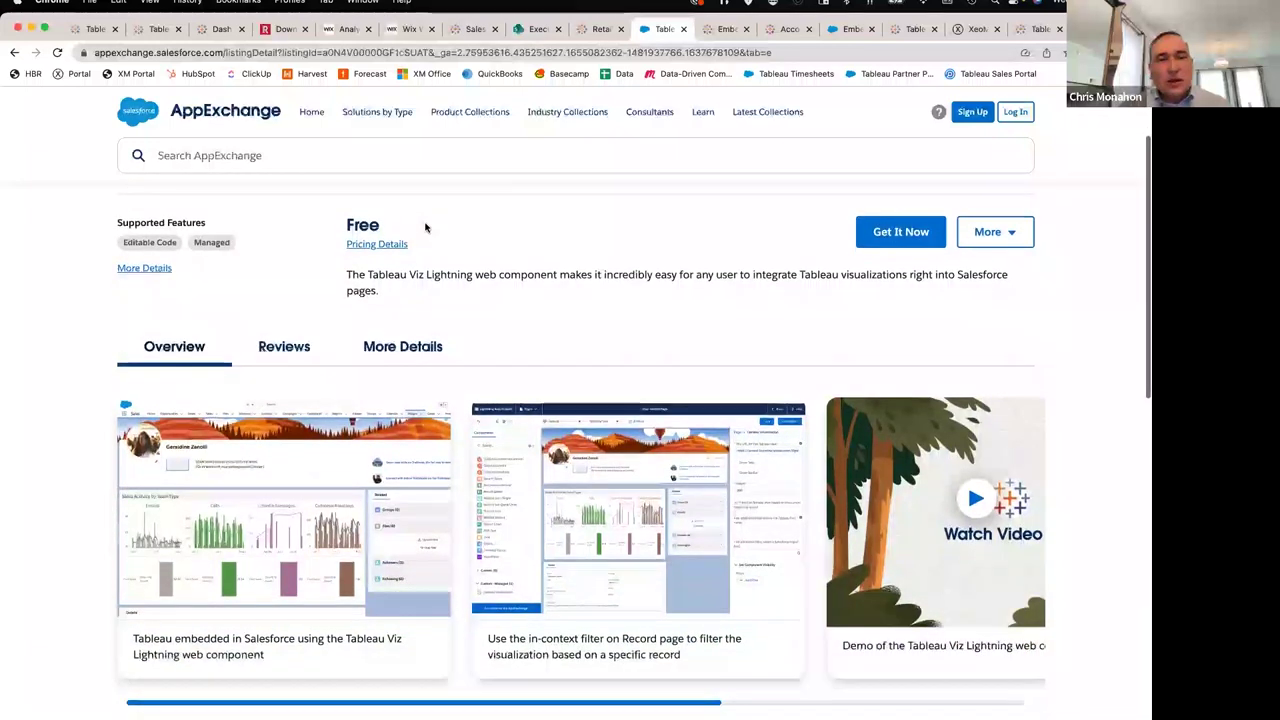
scroll(425, 228, "down", 2)
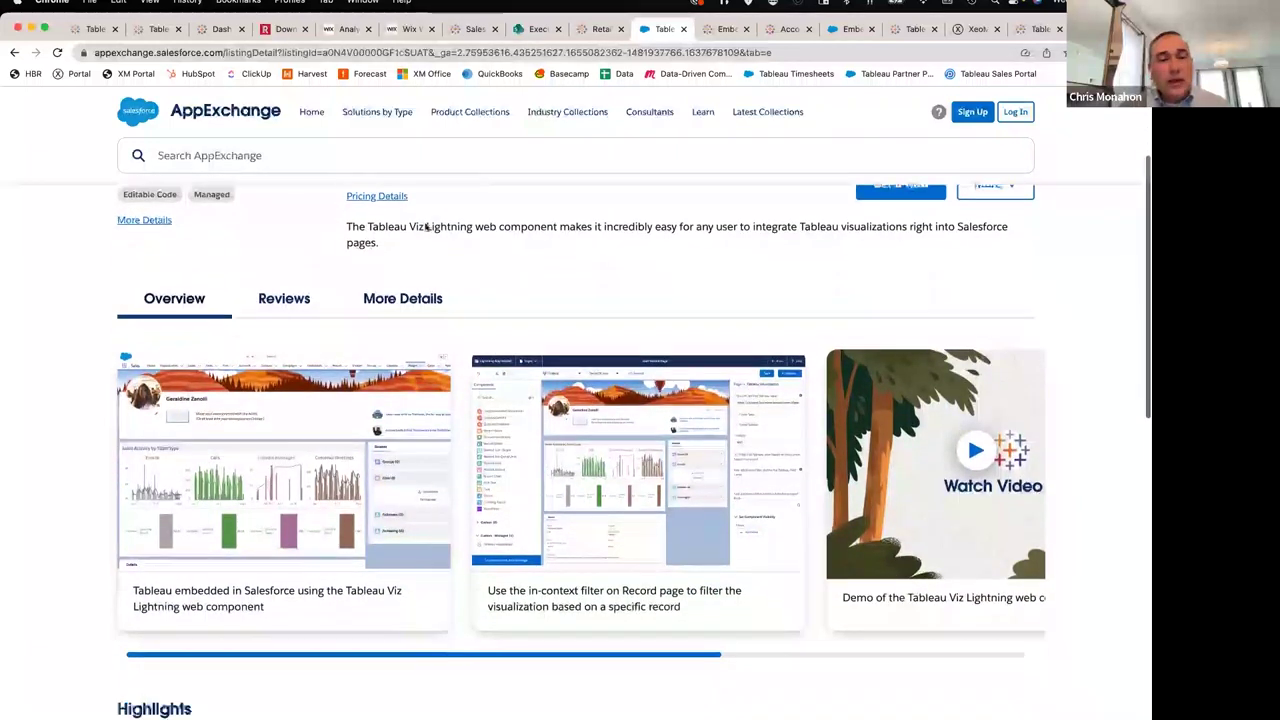
scroll(425, 228, "up", 4)
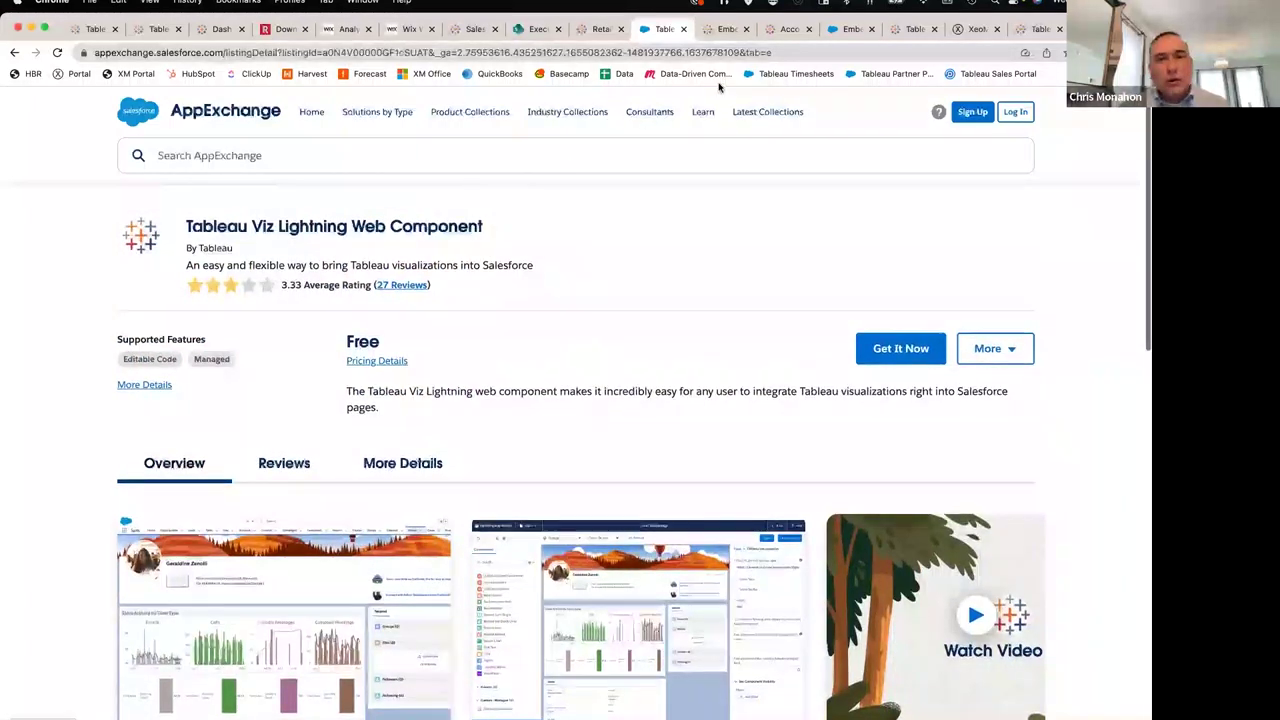
left_click(722, 29)
scroll(541, 216, "up", 5)
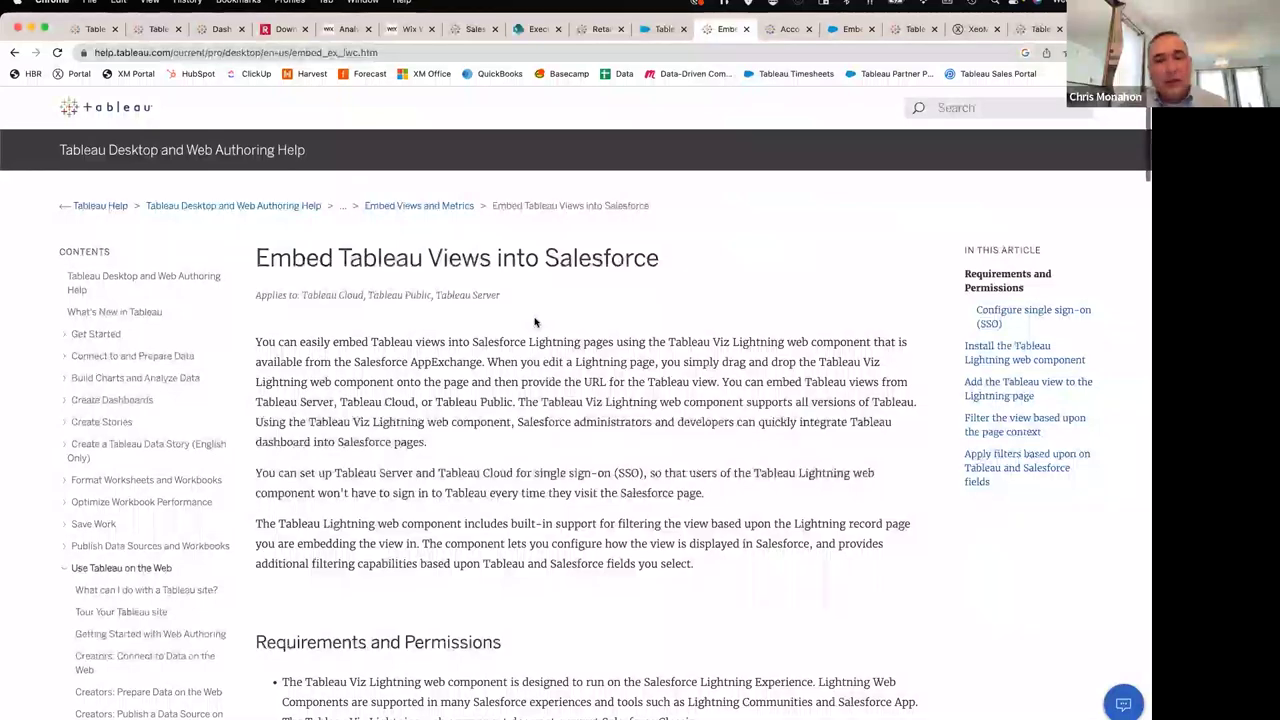
scroll(535, 322, "down", 5)
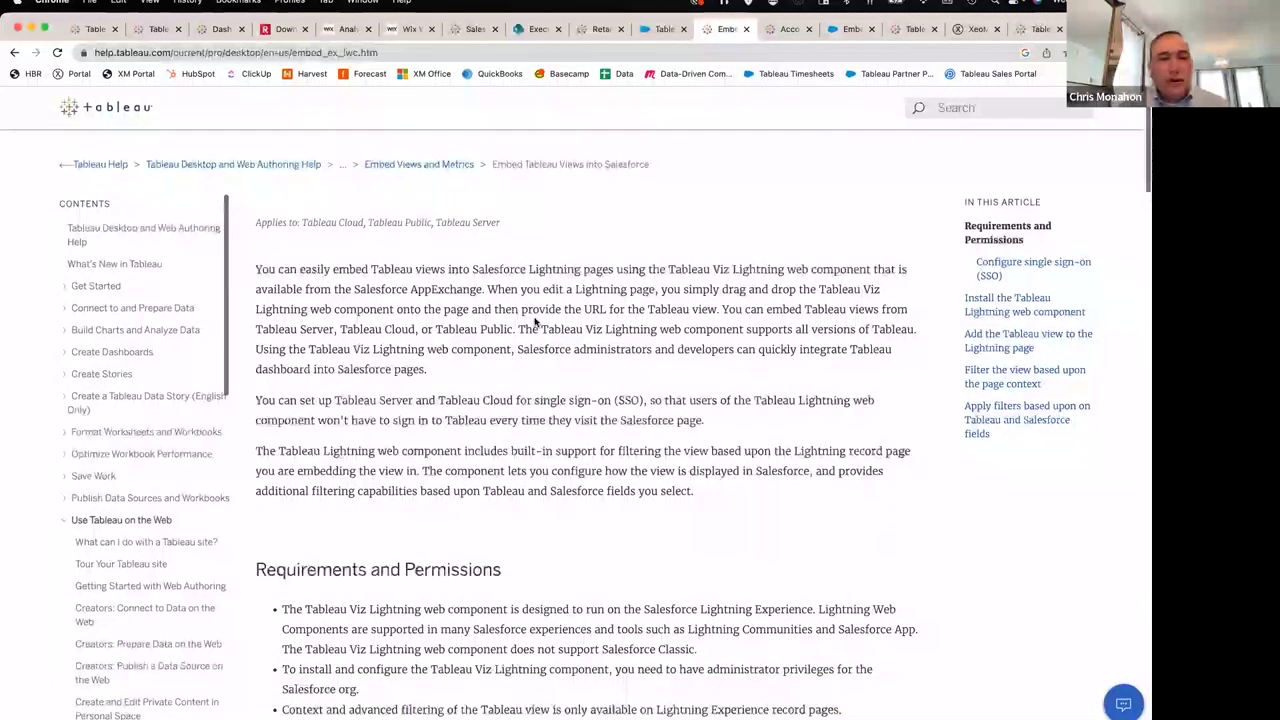
scroll(535, 322, "up", 5)
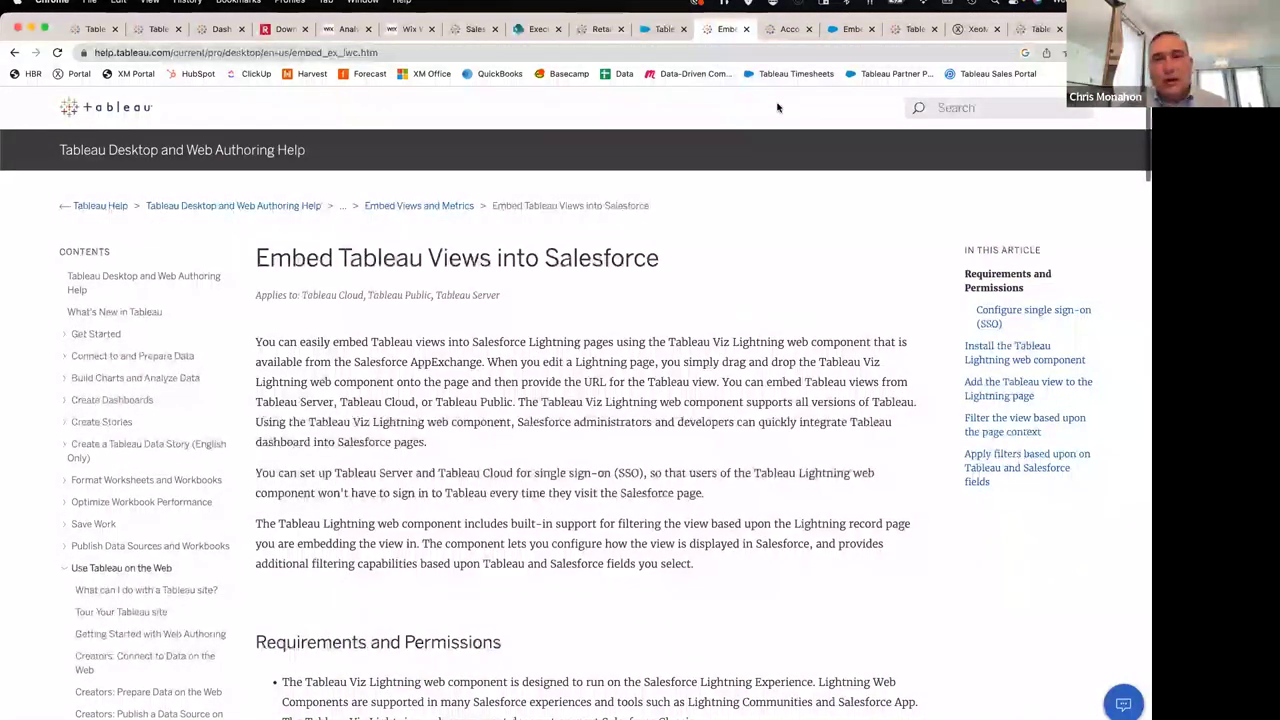
View the Account Overview dashboard in Tableau Cloud and look at its filter options
left_click(789, 30)
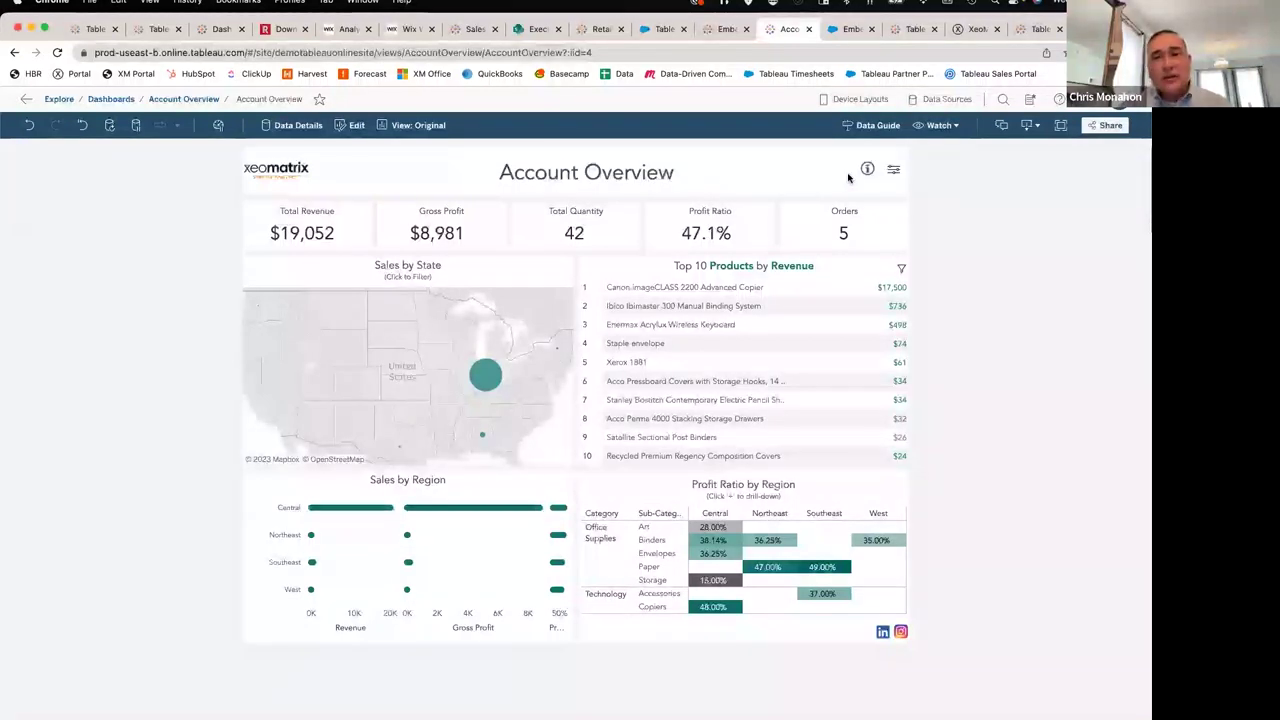
left_click(894, 172)
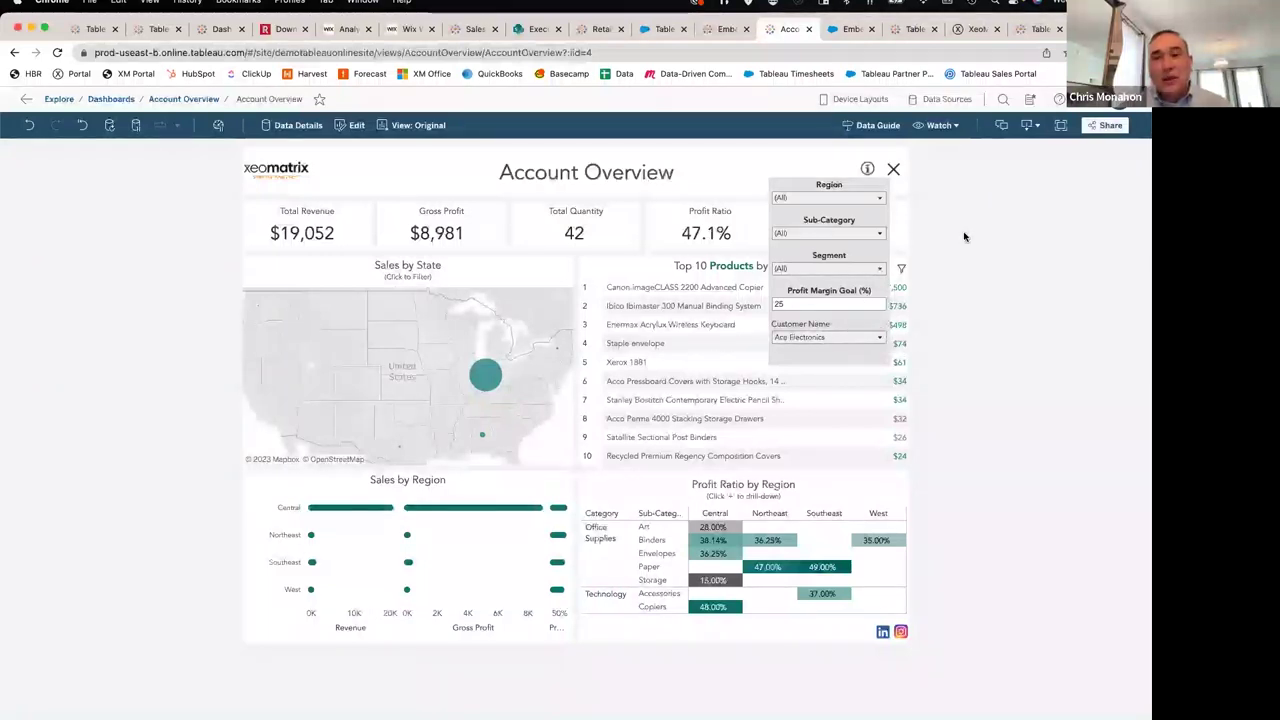
left_click(894, 171)
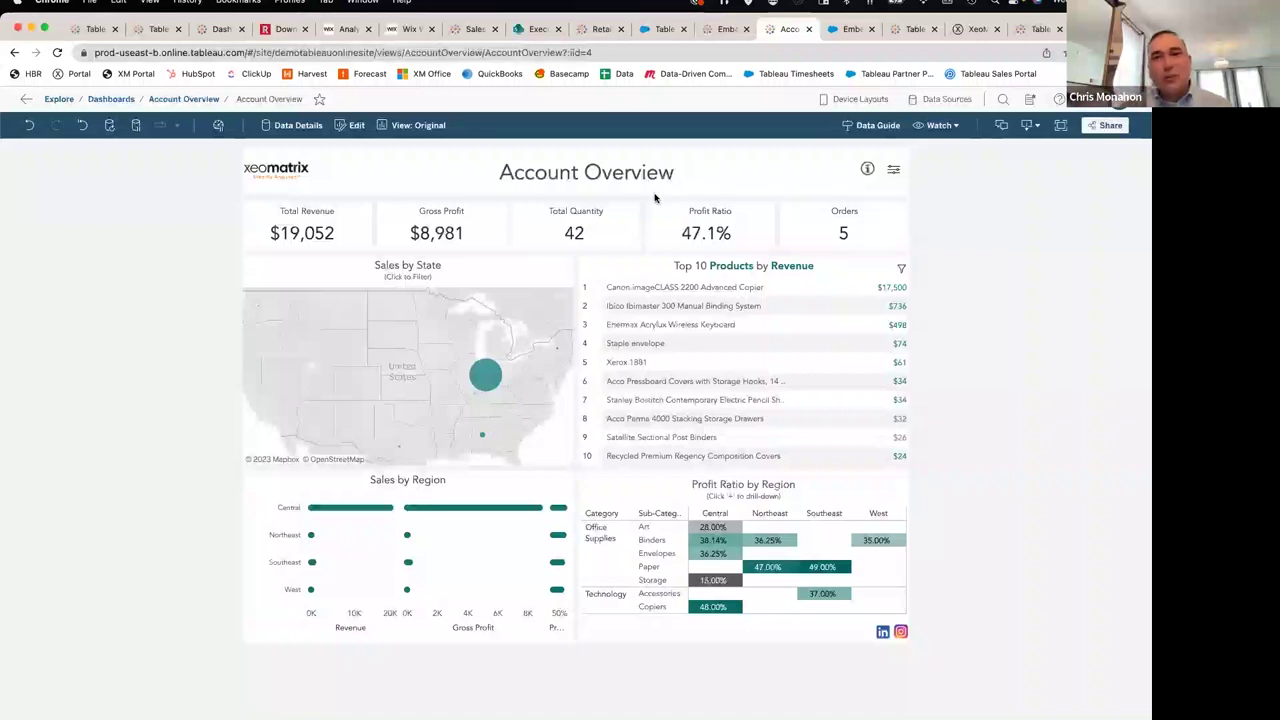
Open the Ace Electronics account record from the Embedded Demo accounts list in Salesforce
left_click(835, 30)
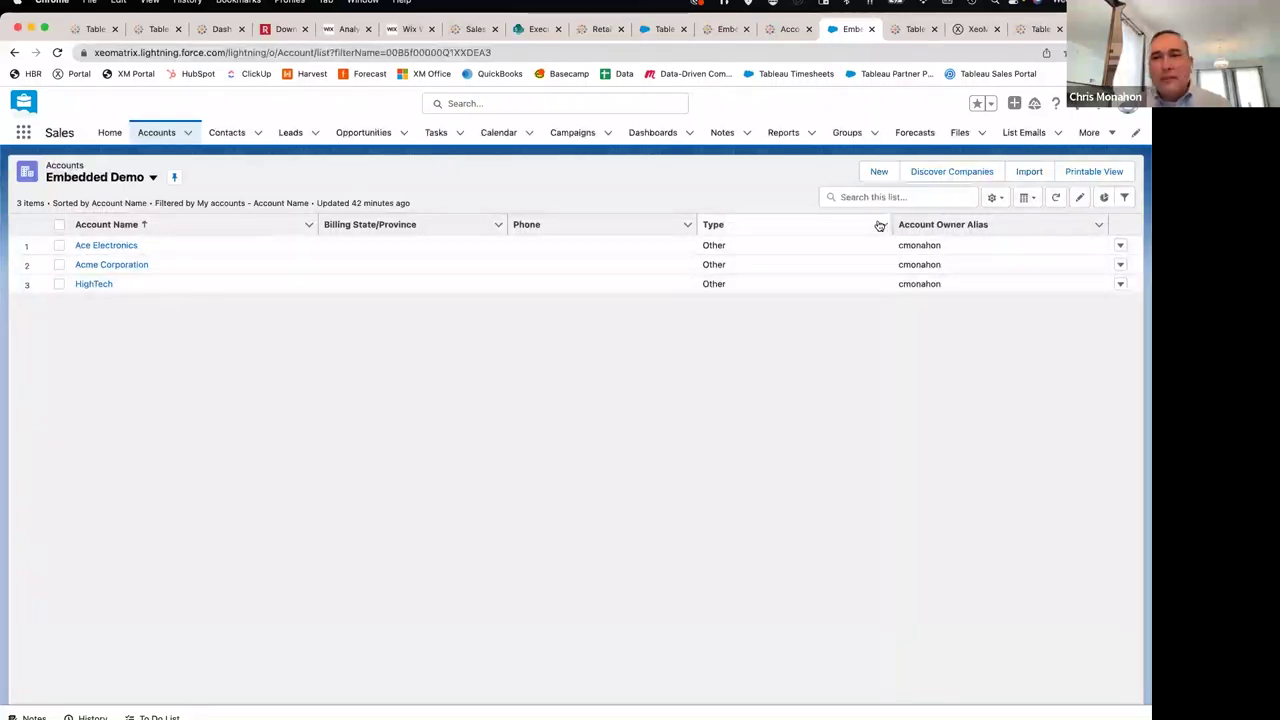
left_click(128, 246)
left_click(128, 246)
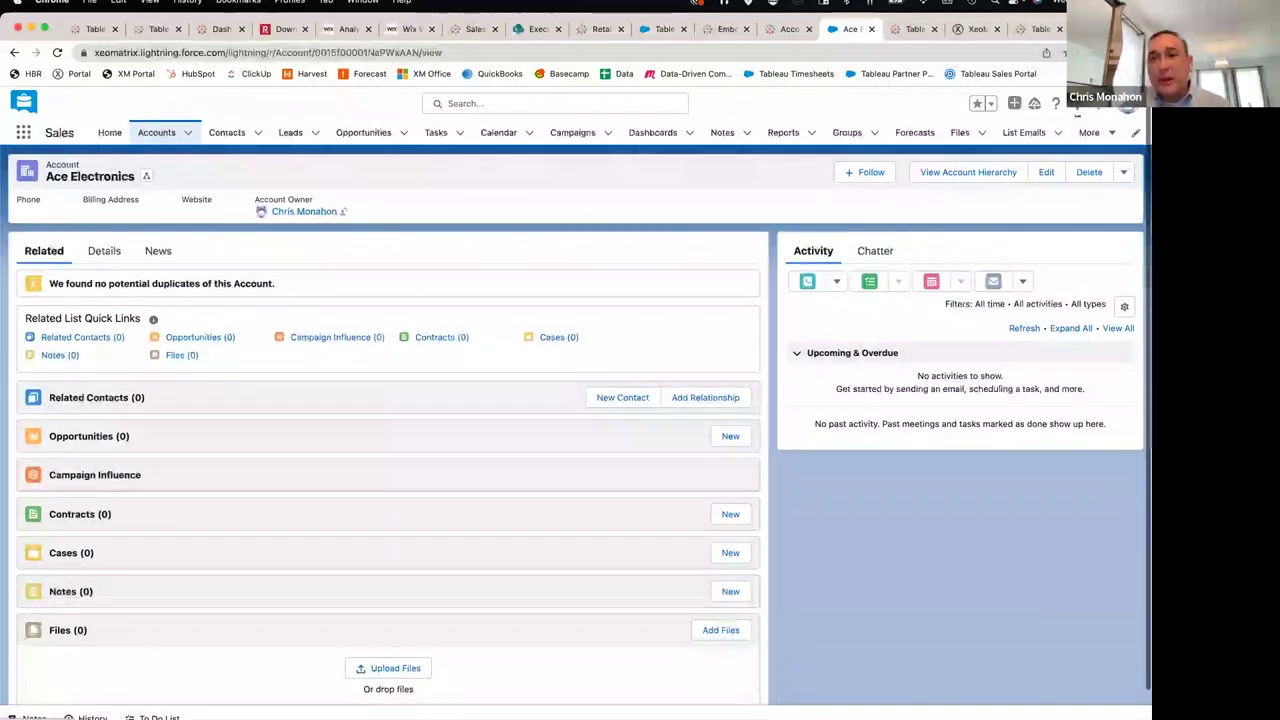
Open the account record page for editing and add a Tableau Visualization component below the Related List Quick Links
left_click(1075, 105)
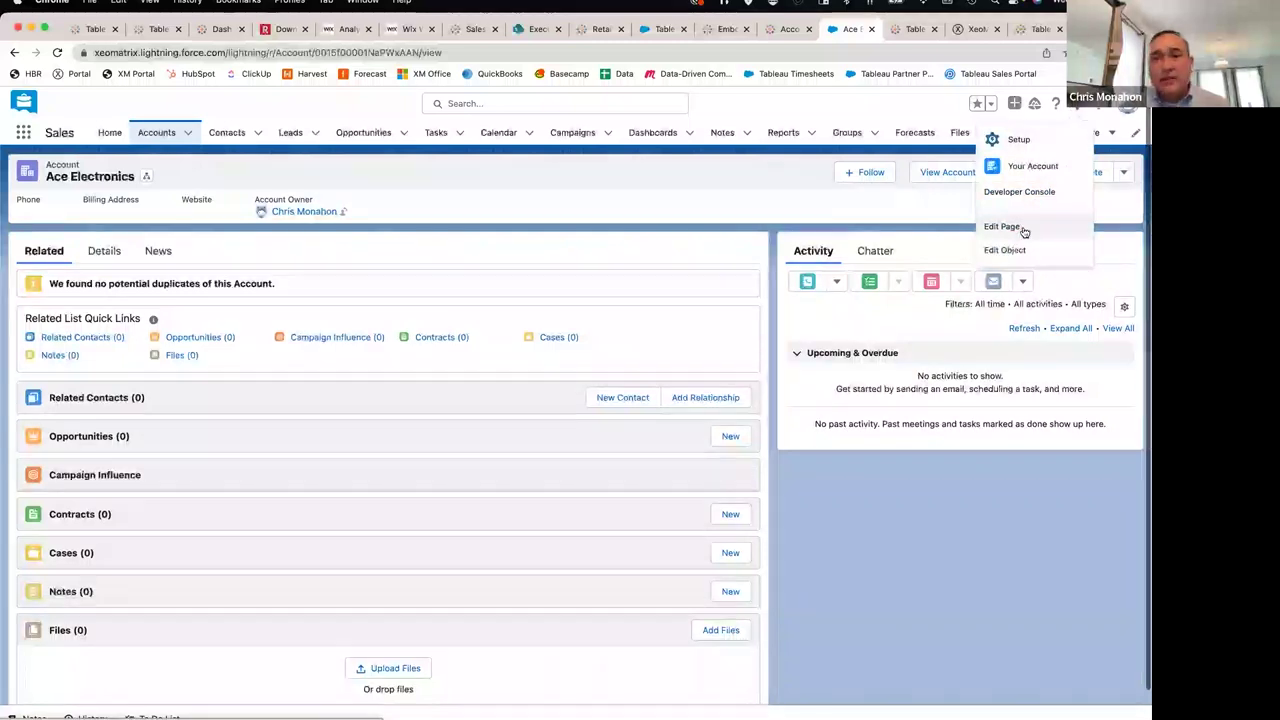
left_click(1002, 227)
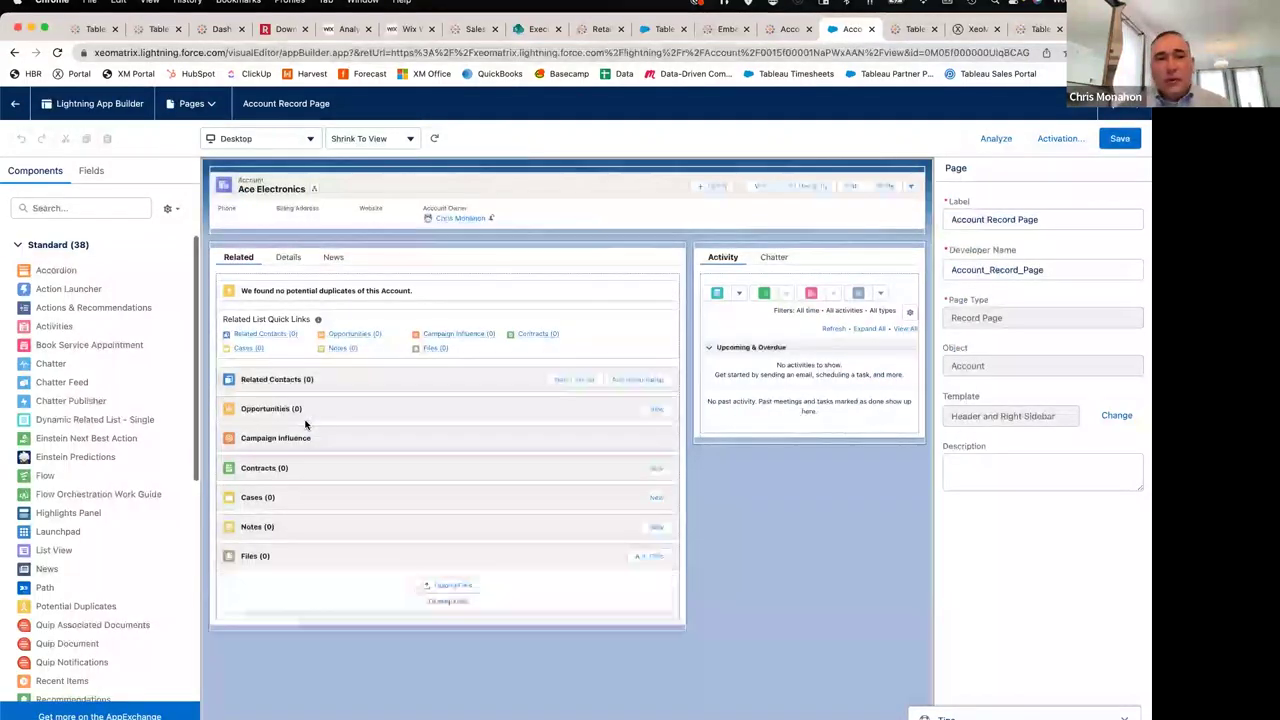
scroll(115, 475, "down", 8)
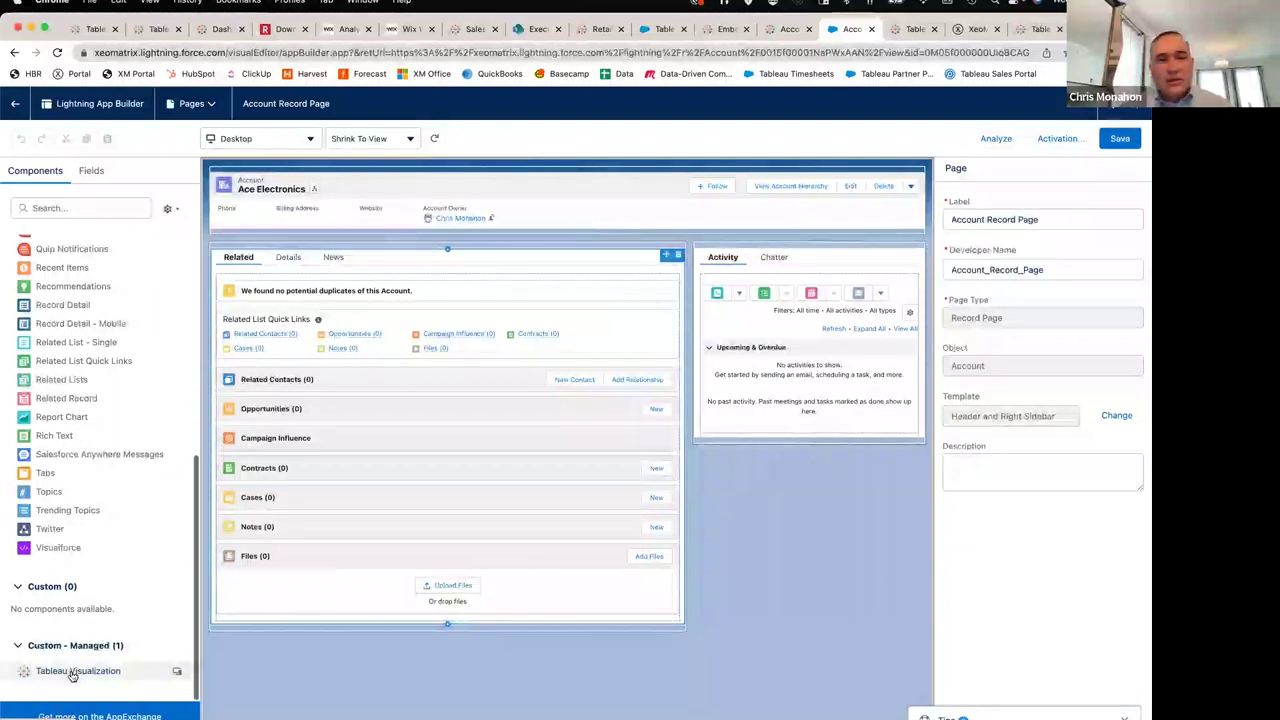
mouse_move(72, 676)
left_mouse_down()
mouse_move(153, 586)
mouse_move(292, 486)
mouse_move(337, 279)
mouse_move(320, 305)
mouse_move(325, 353)
left_mouse_up()
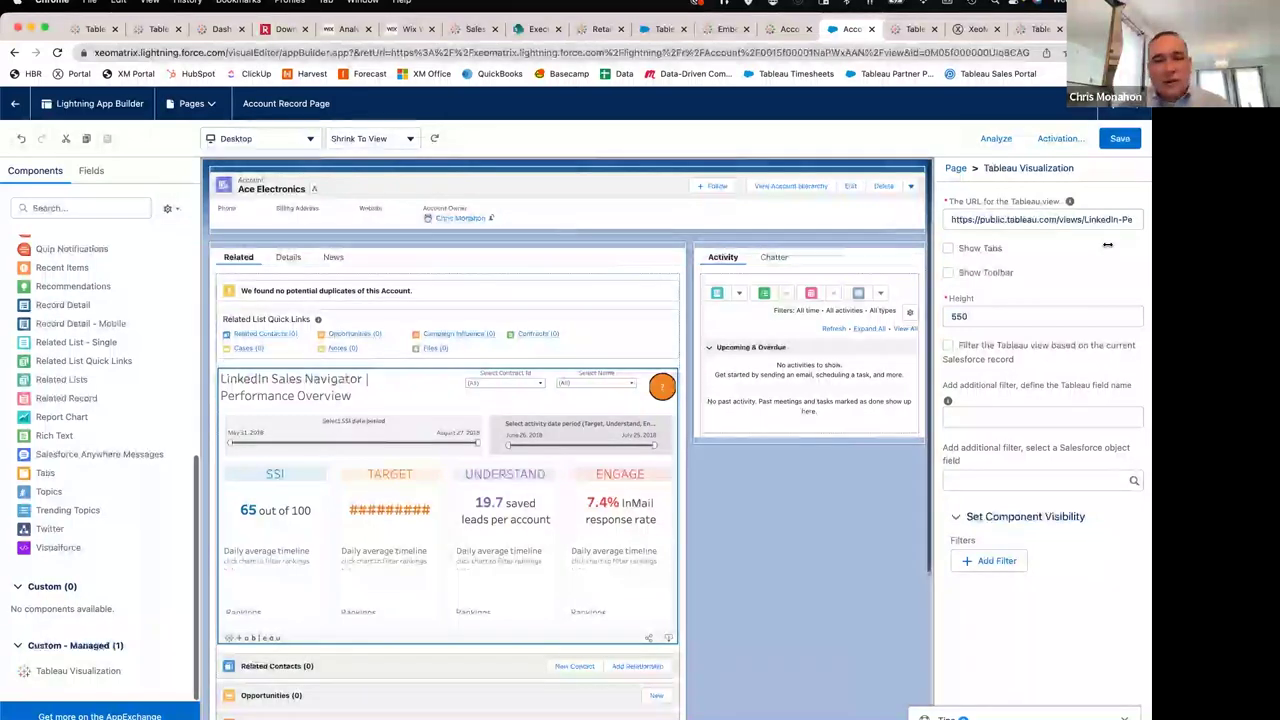
Copy the share link of the Account Overview dashboard in Tableau Cloud
key("super+Tab")
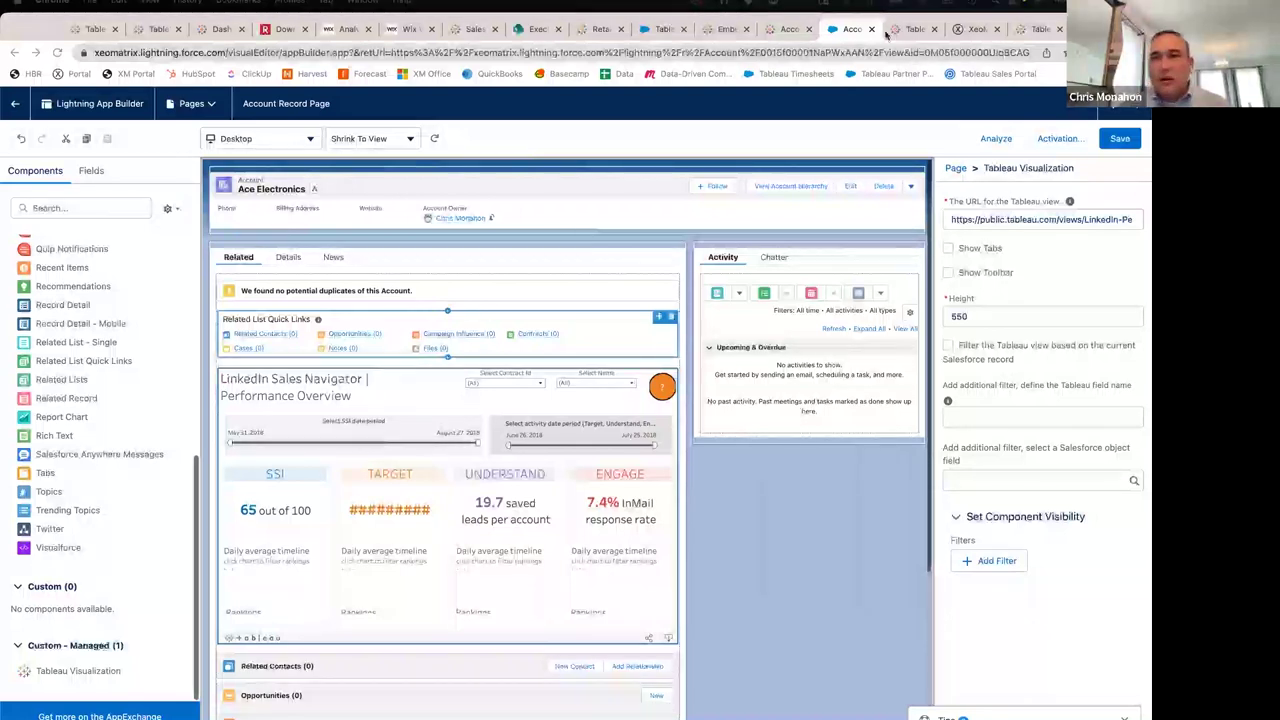
left_click(786, 30)
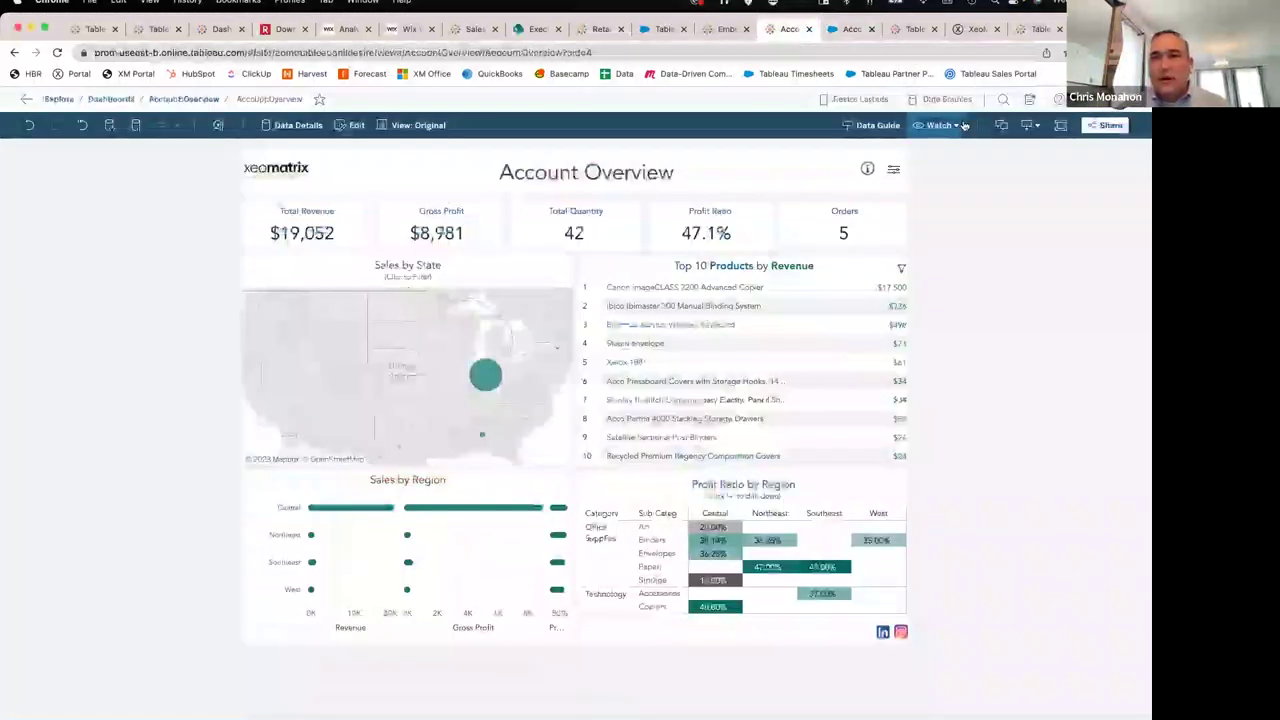
left_click(1088, 125)
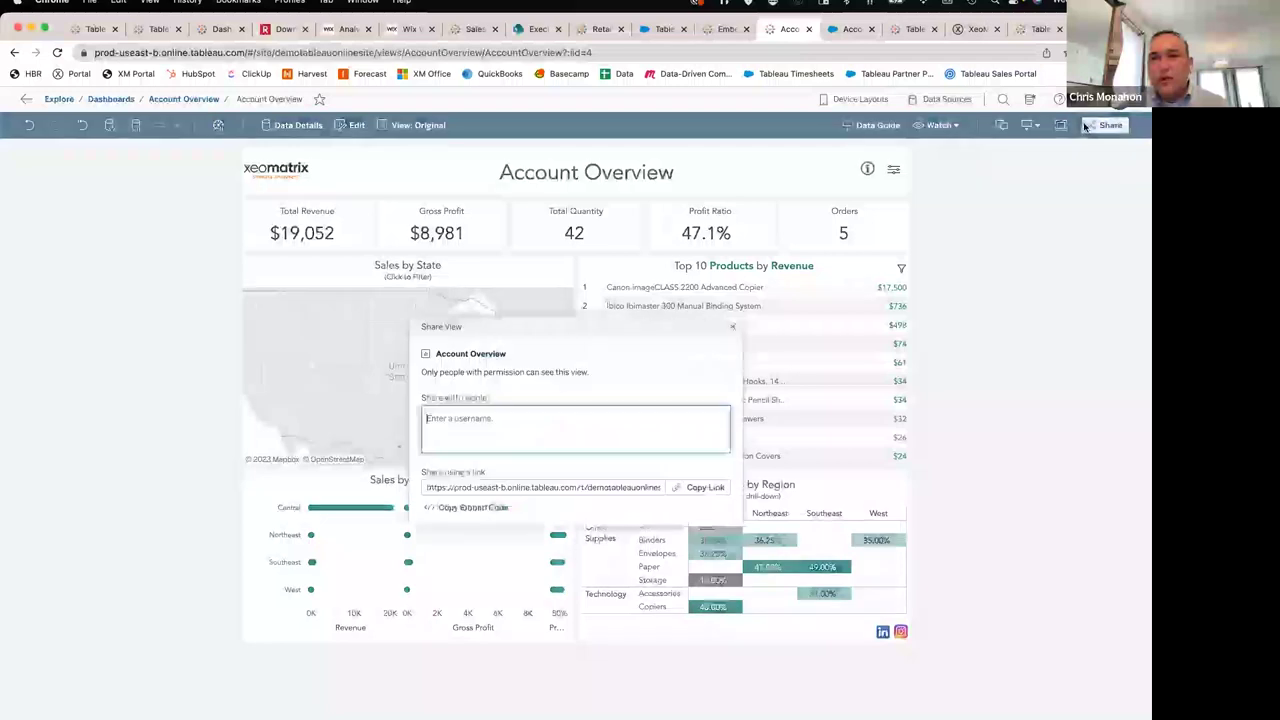
triple_click(635, 488)
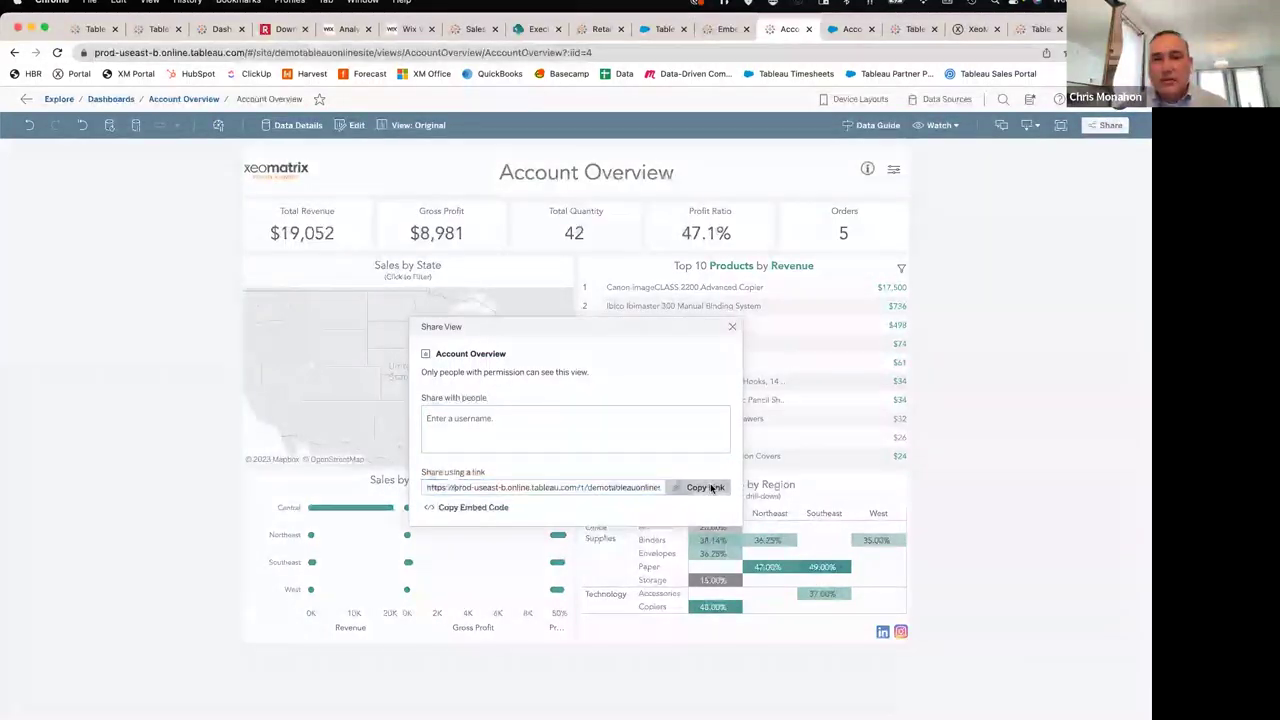
left_click(703, 487)
left_click(731, 328)
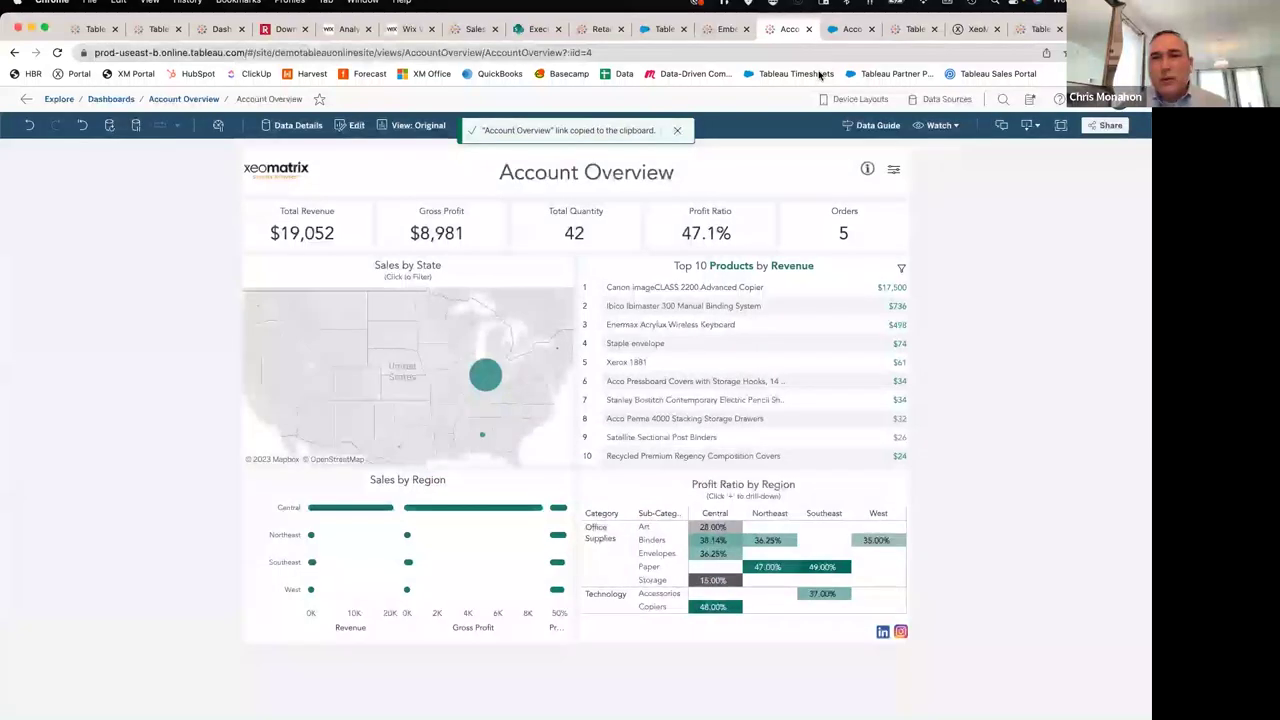
Replace the visualization component's Tableau view URL with the Account Overview link ending in /views/AccountOverview/AccountOverview
left_click(834, 34)
left_click(1060, 217)
left_click_drag(1118, 226, 1142, 224)
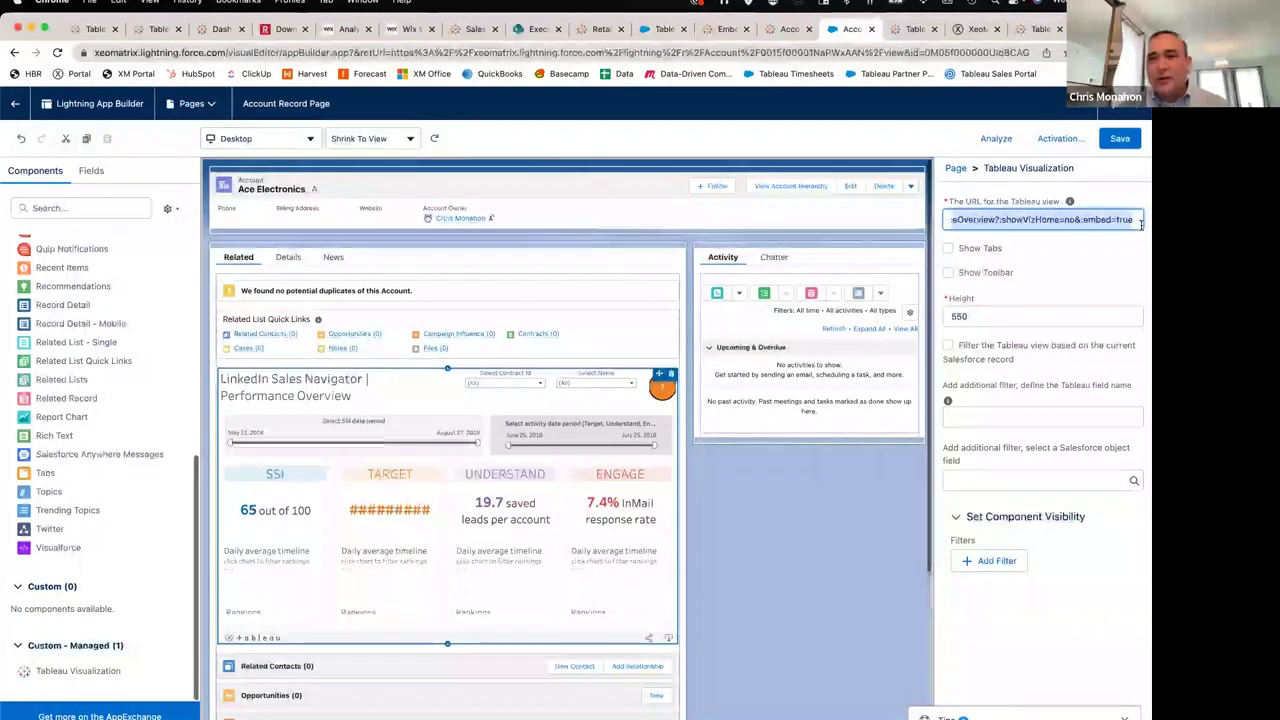
left_click(995, 221)
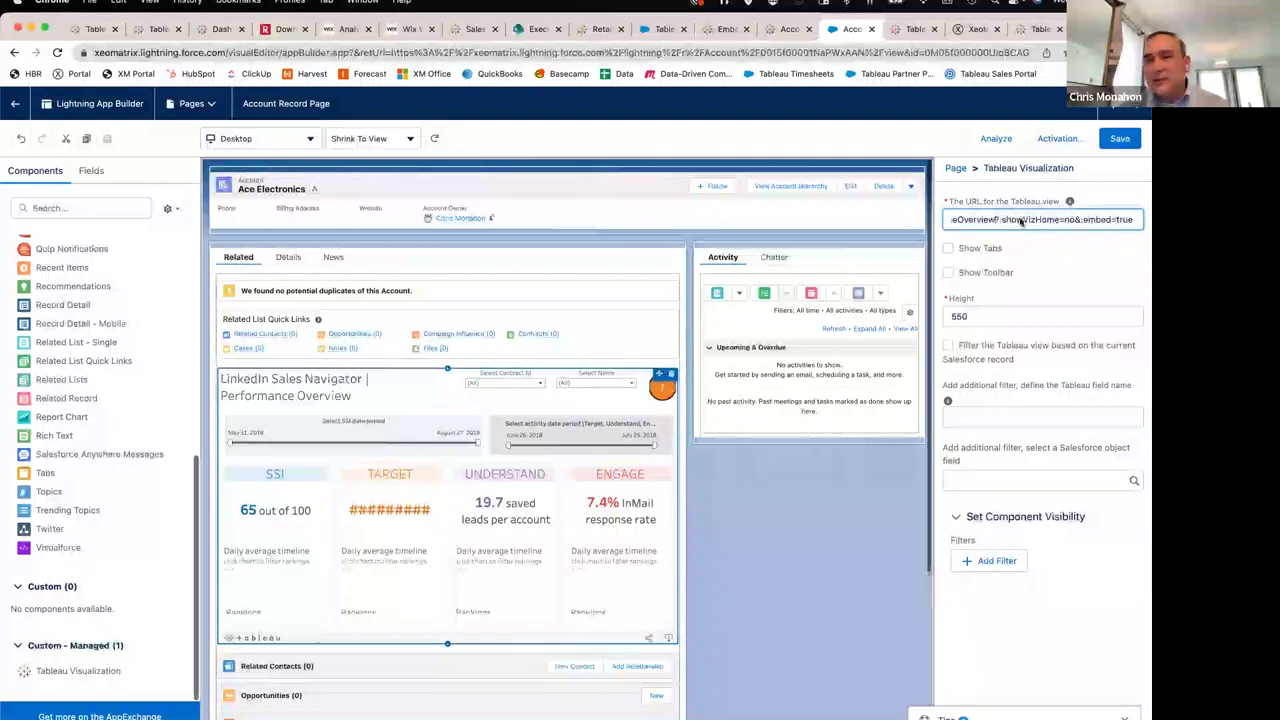
left_click_drag(968, 222, 943, 228)
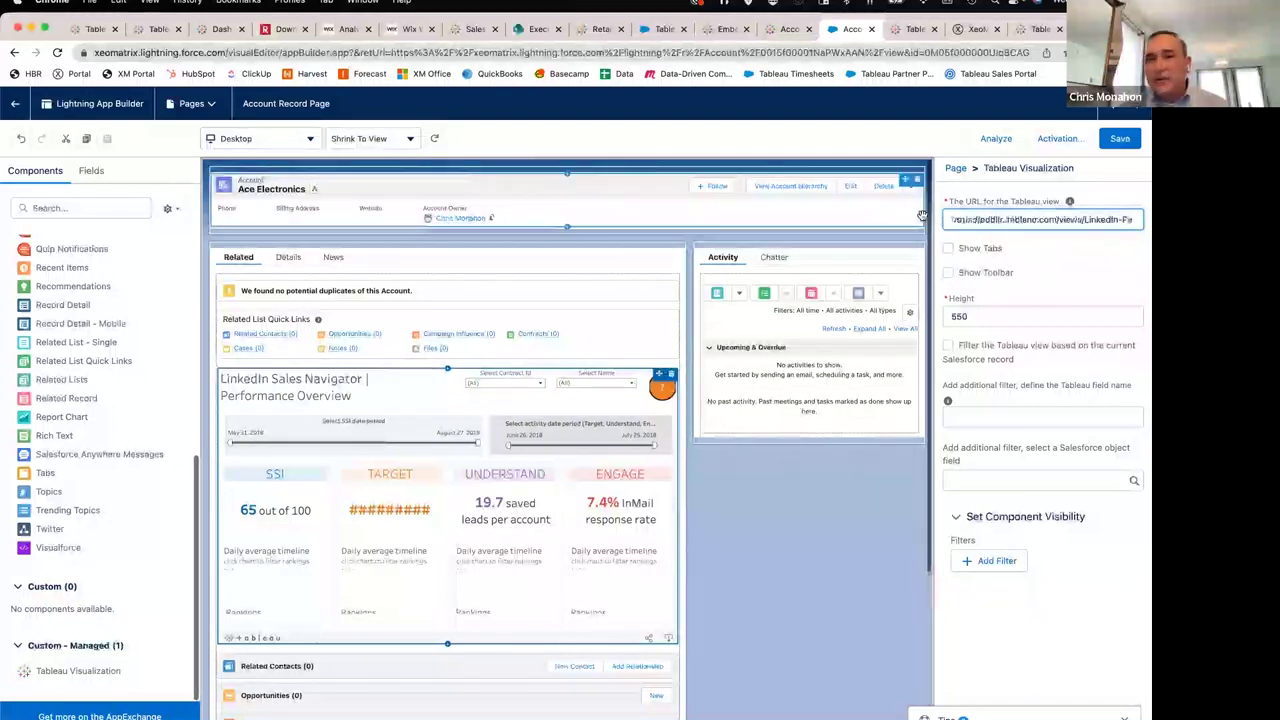
key("super+v")
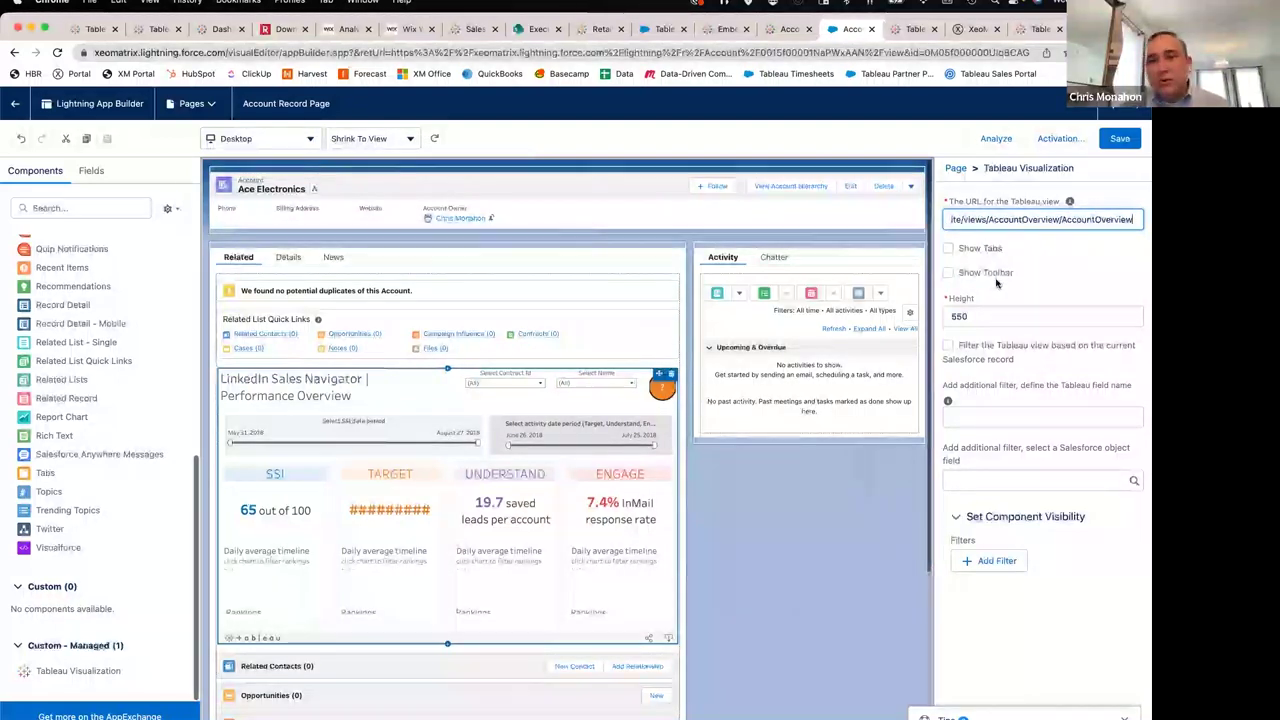
Set the visualization component's height to 800 and enable filtering the Tableau view based on the current Salesforce record
double_click(972, 315)
type("800")
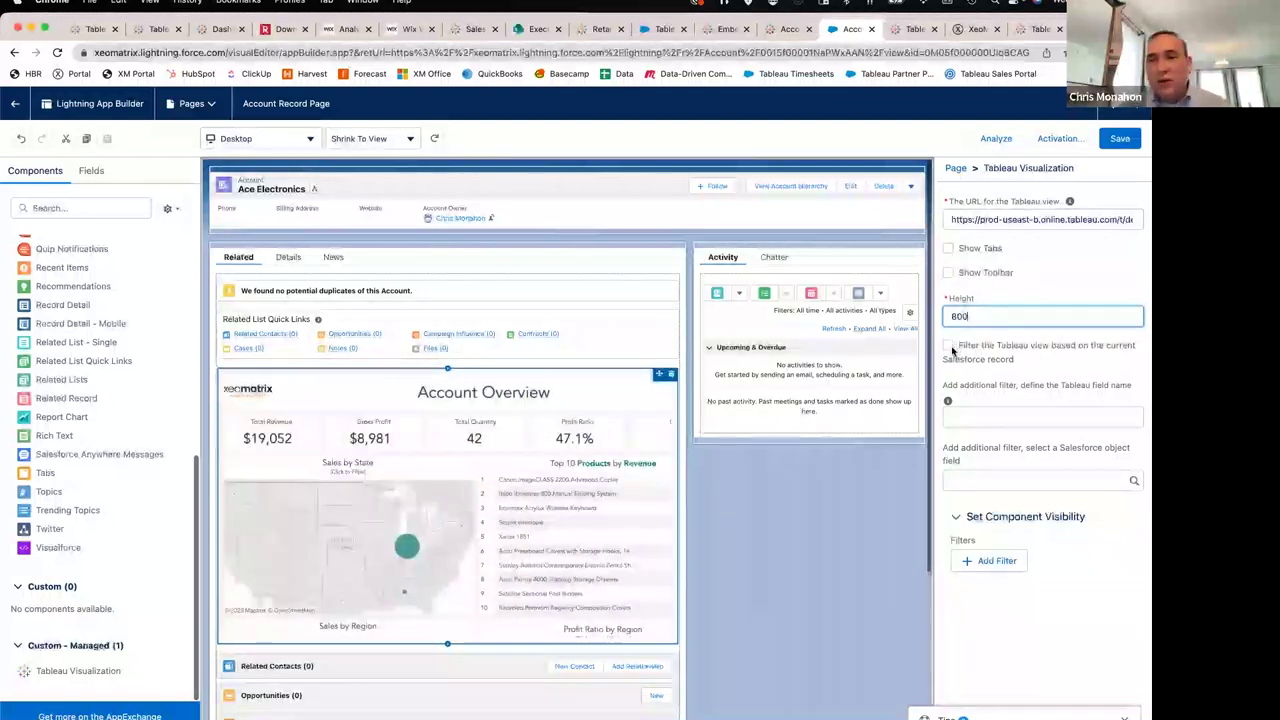
left_click(949, 347)
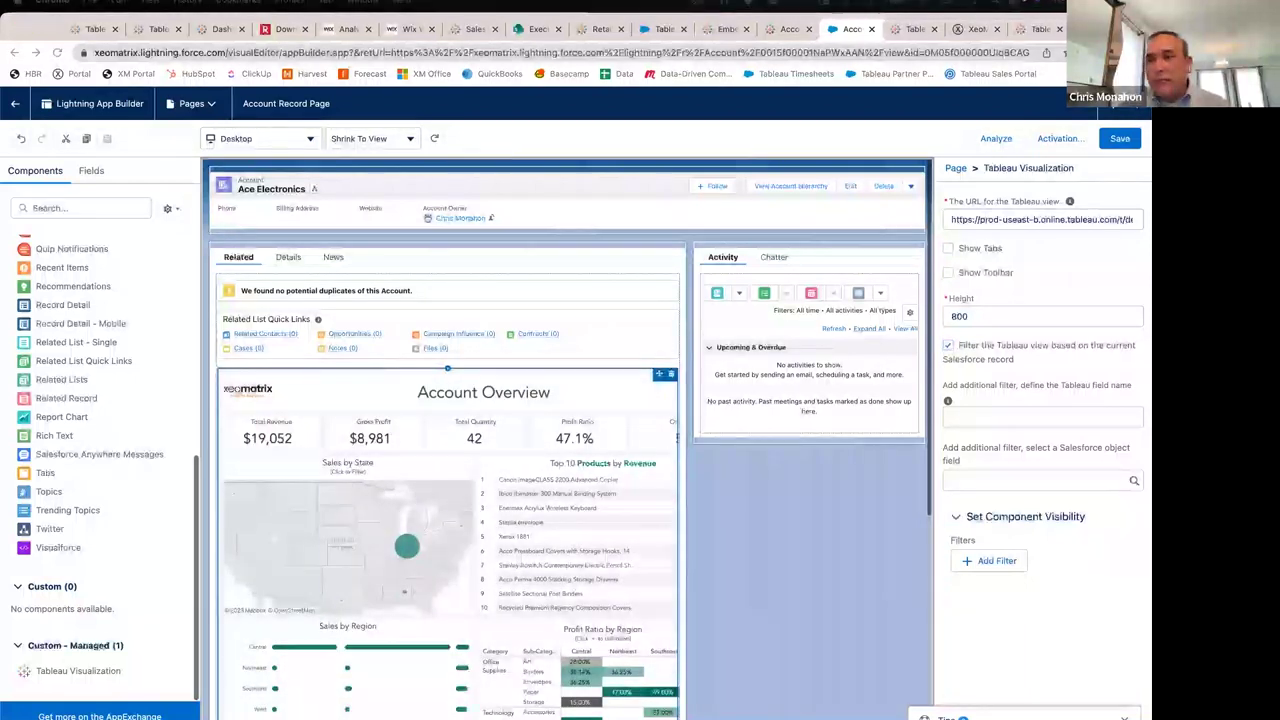
Add a filter matching the Tableau field Customer Name to the Salesforce field Account Name, and save the page before returning to the record
left_click(1010, 417)
key("super+v")
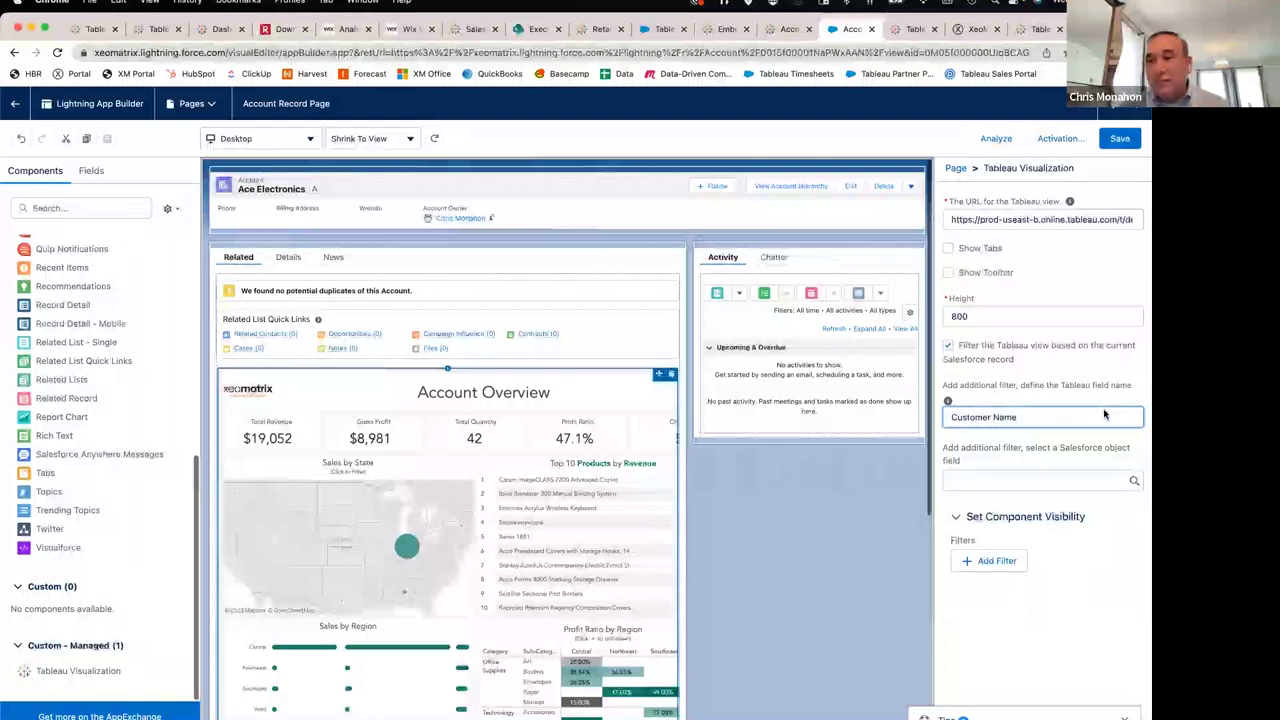
key("Tab")
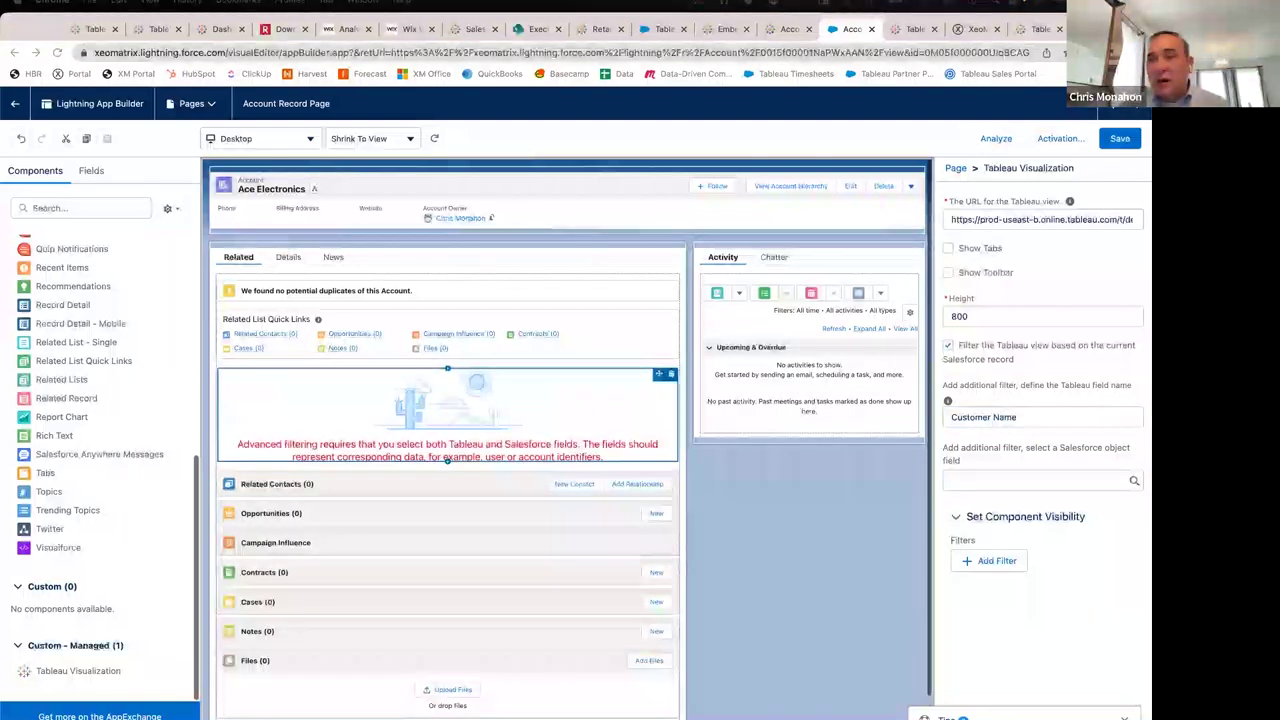
left_click(1017, 480)
left_click(997, 289)
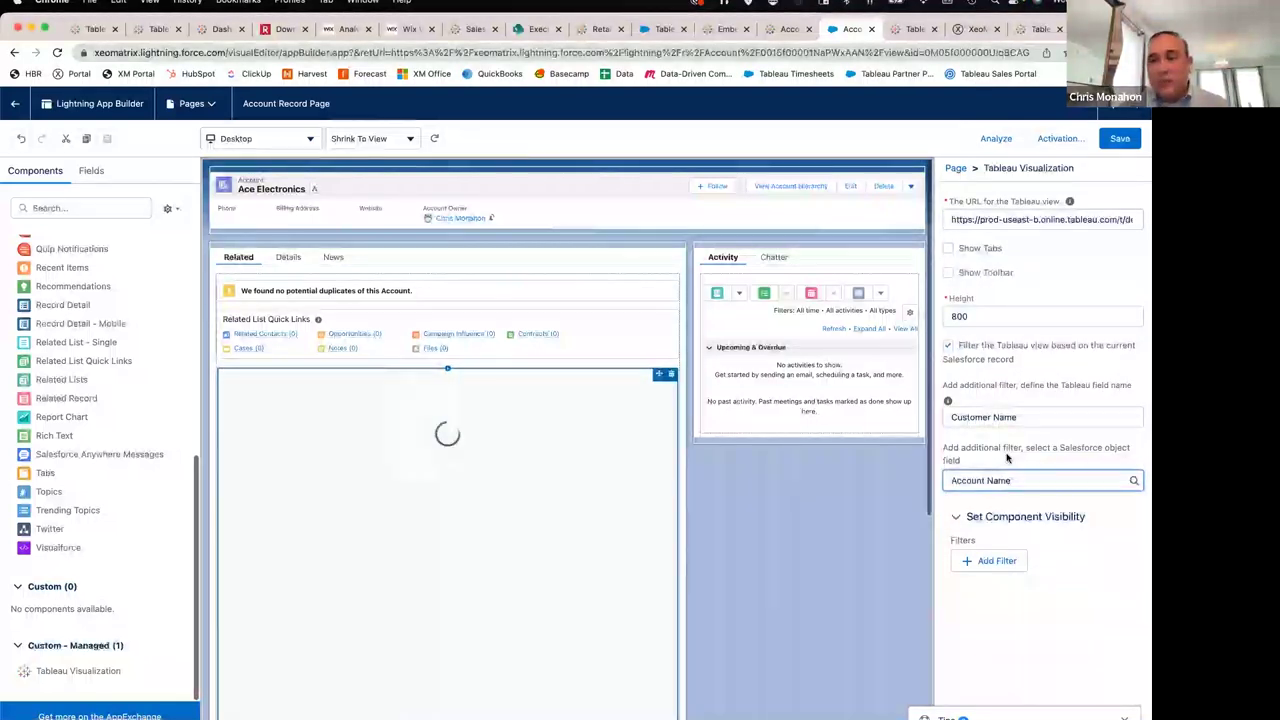
left_click(1119, 140)
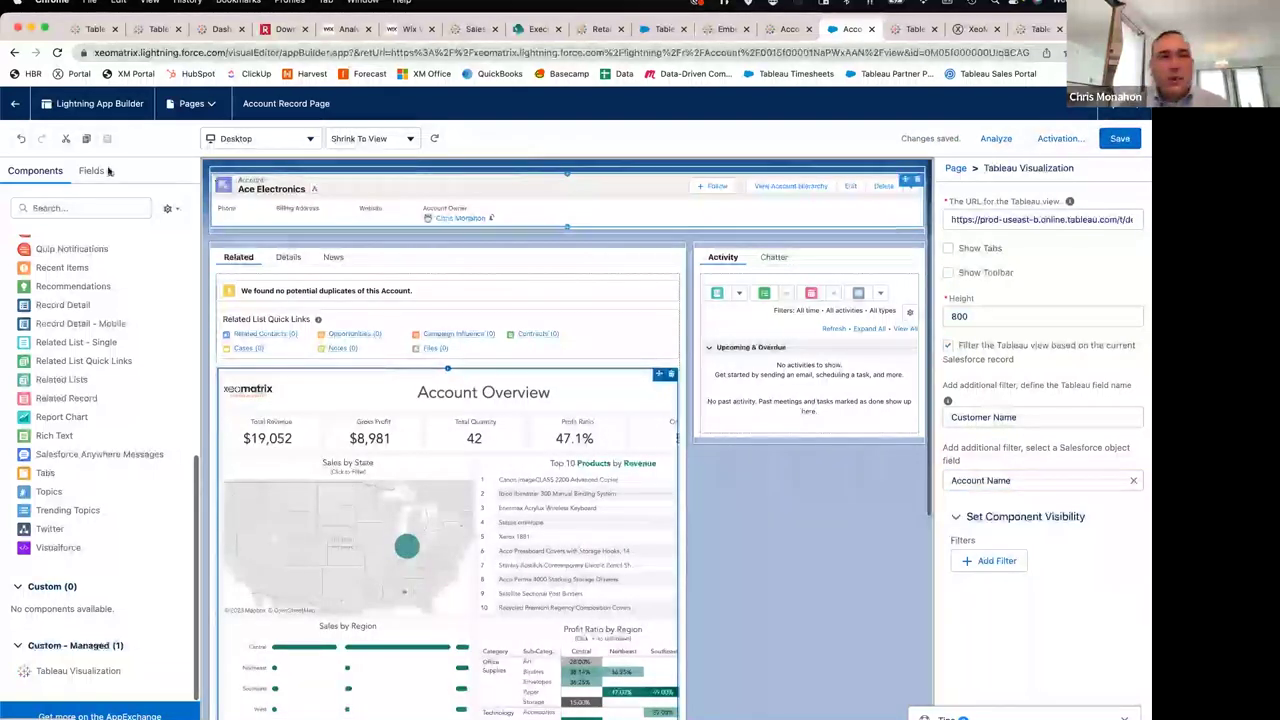
left_click(16, 104)
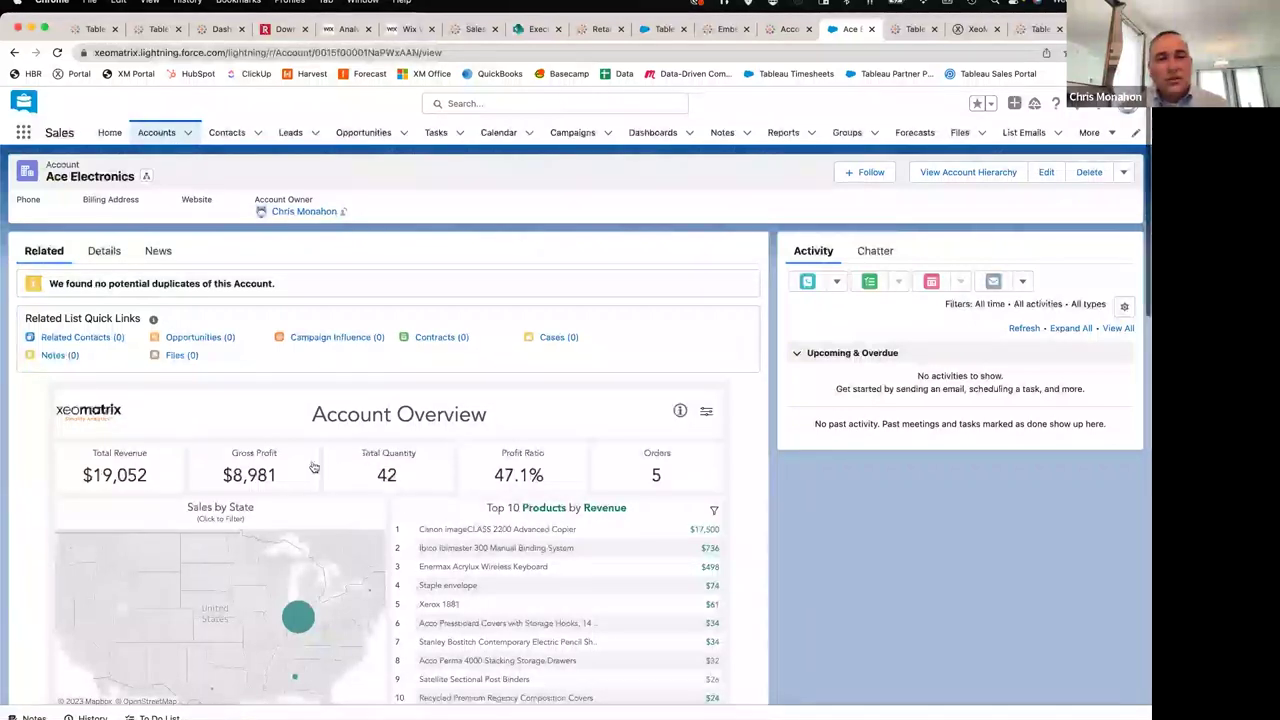
View the embedded dashboard on the Acme Corporation account record and switch to the PowerPoint presentation
left_click(157, 133)
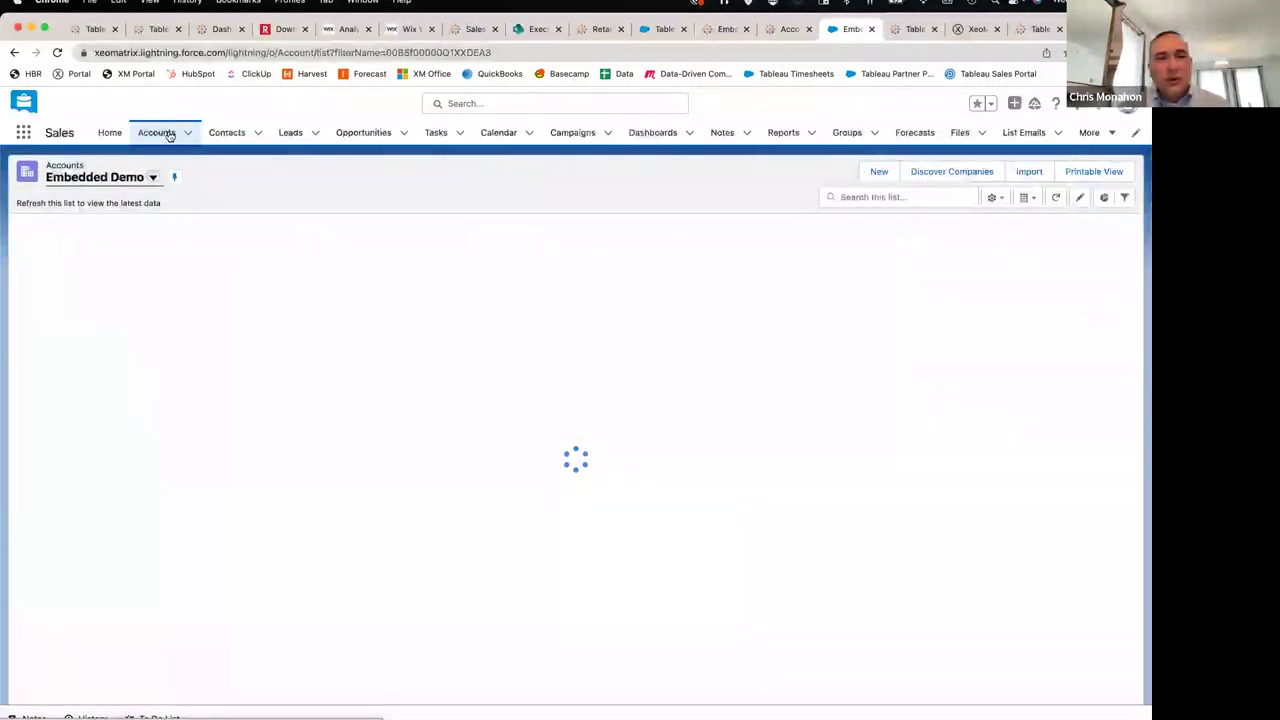
left_click(136, 266)
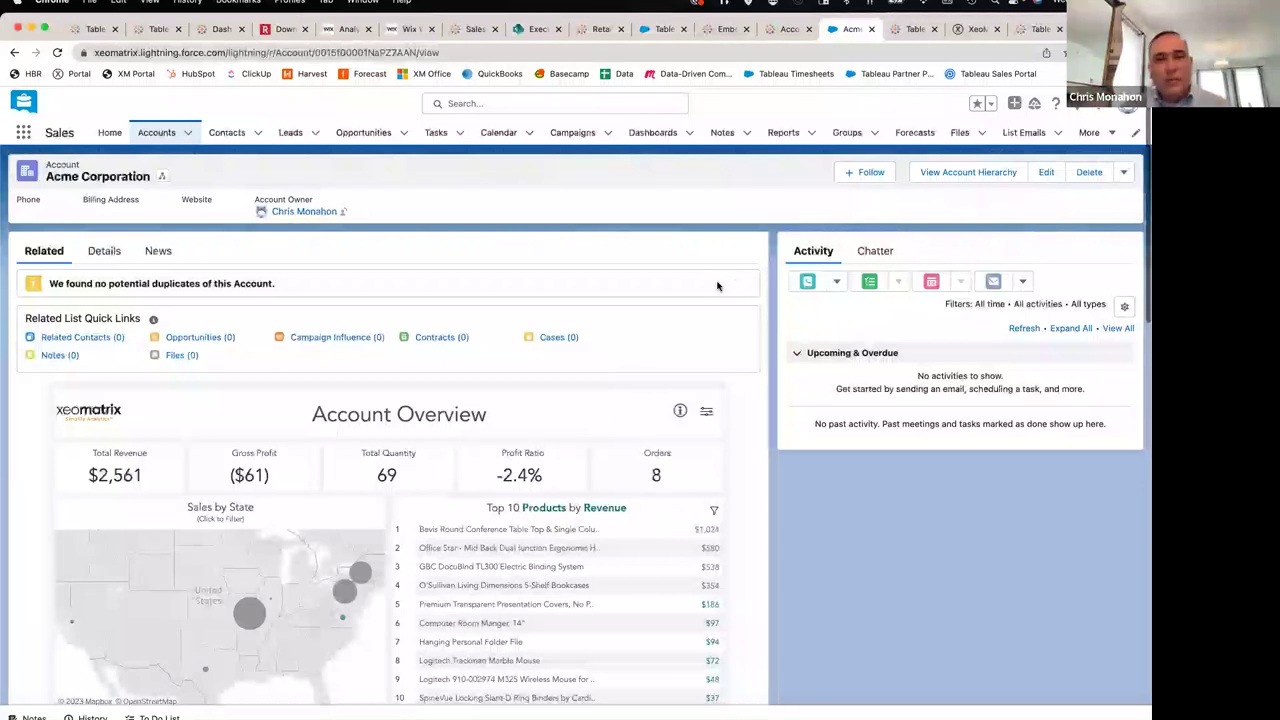
key("super+Tab")
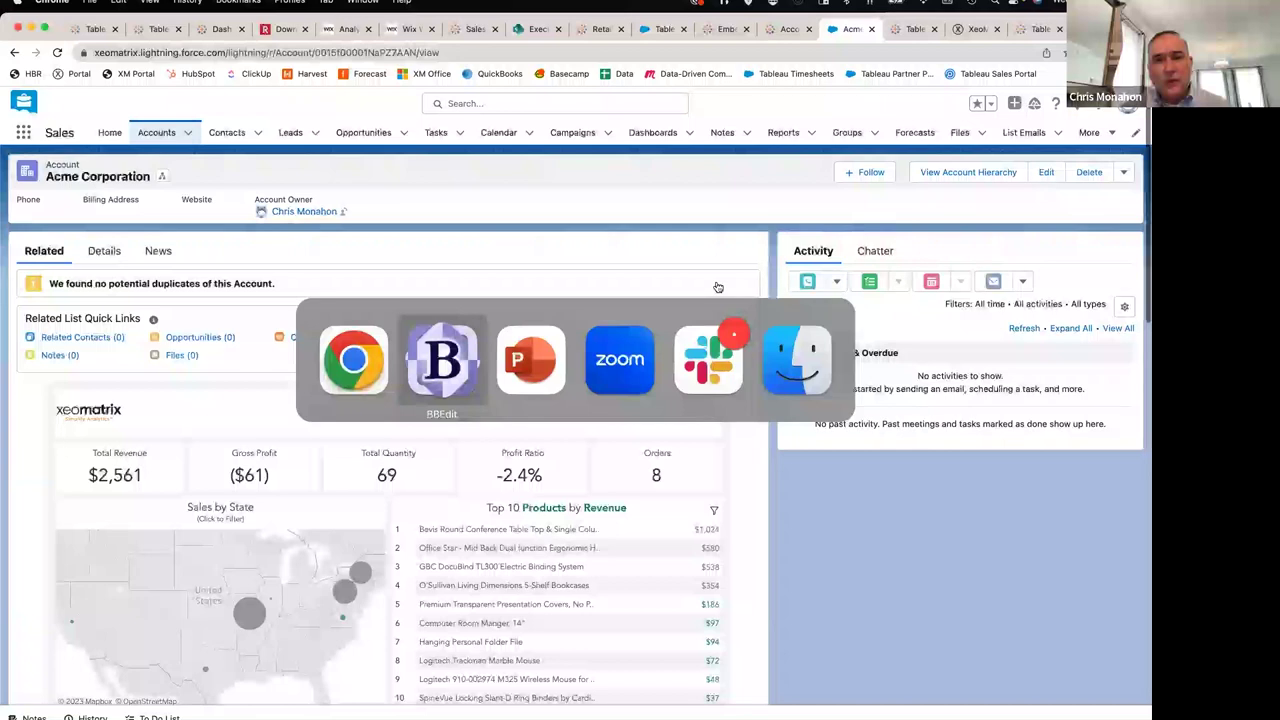
key("super+Tab")
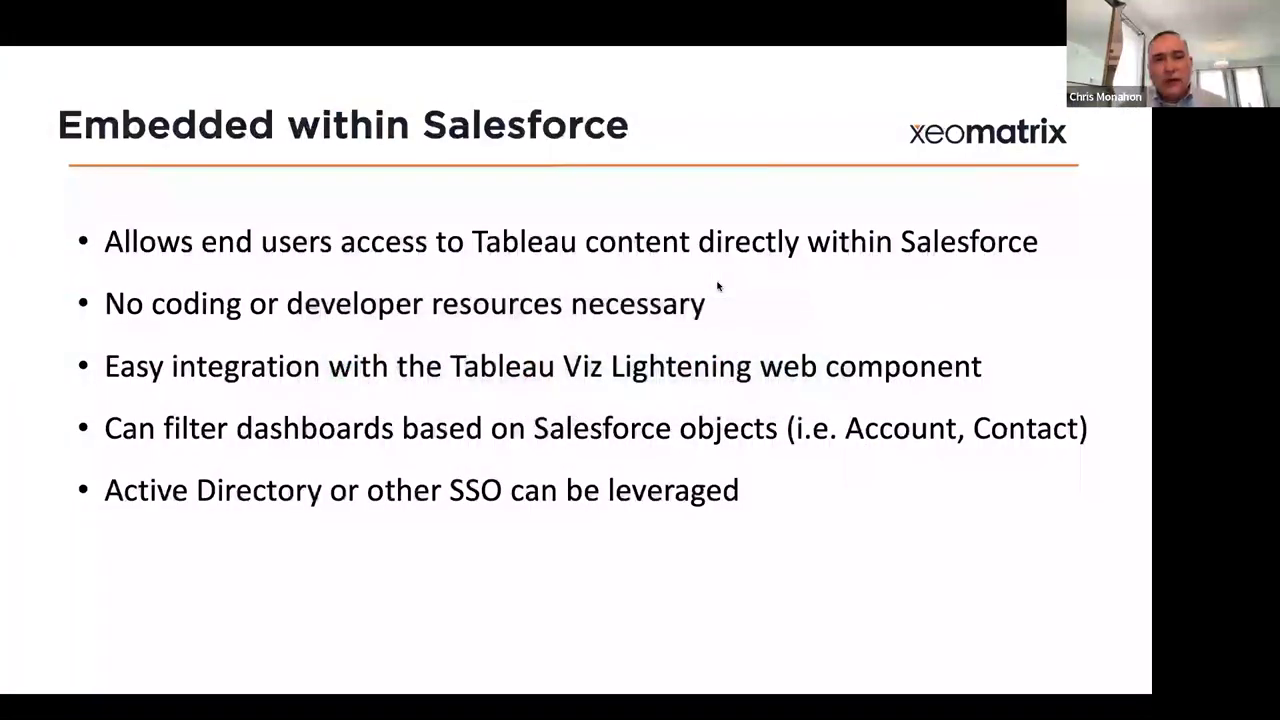
key("Right")
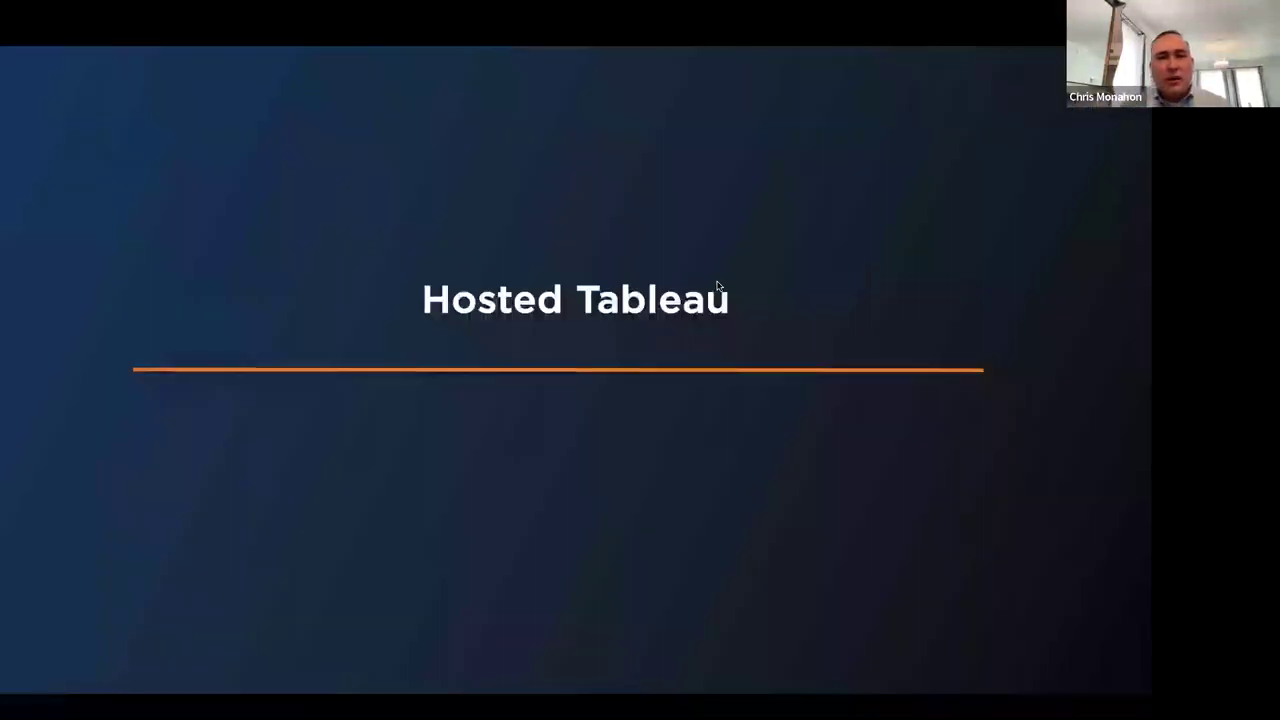
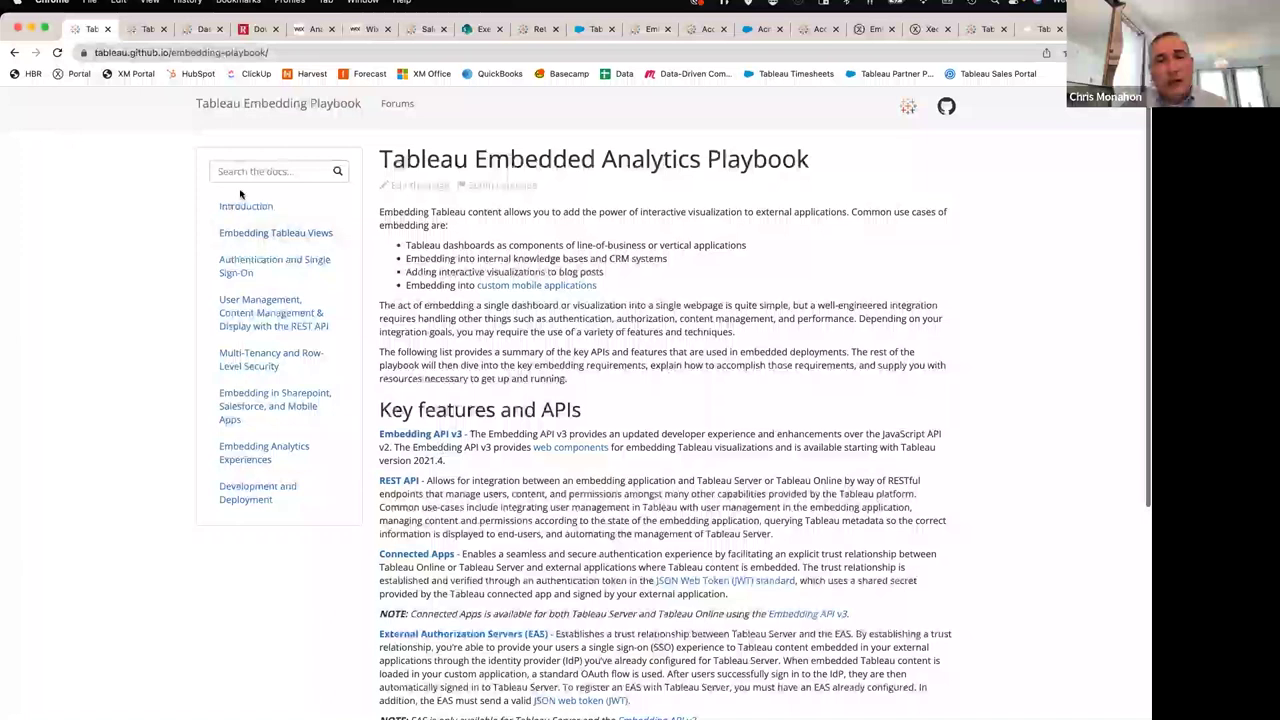
Look through the Tableau Embedding API v3 help page and the key features and APIs in the Tableau Embedded Analytics Playbook
left_click(132, 28)
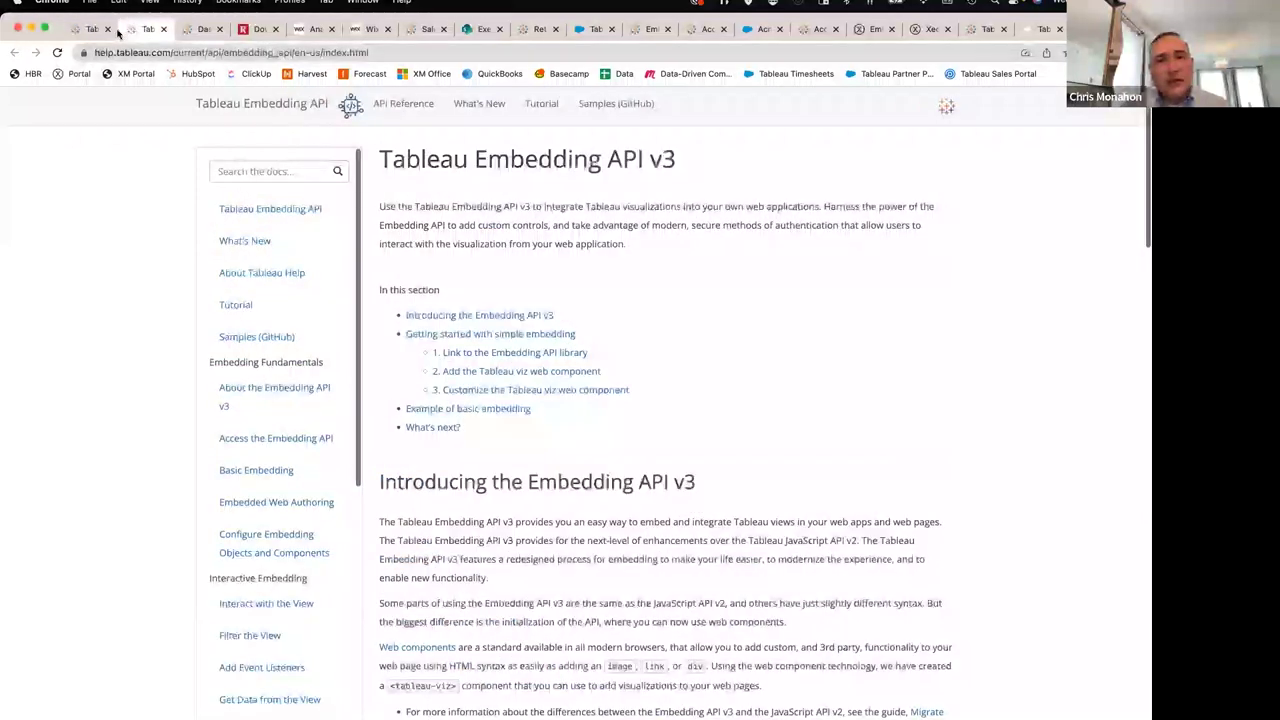
left_click(86, 29)
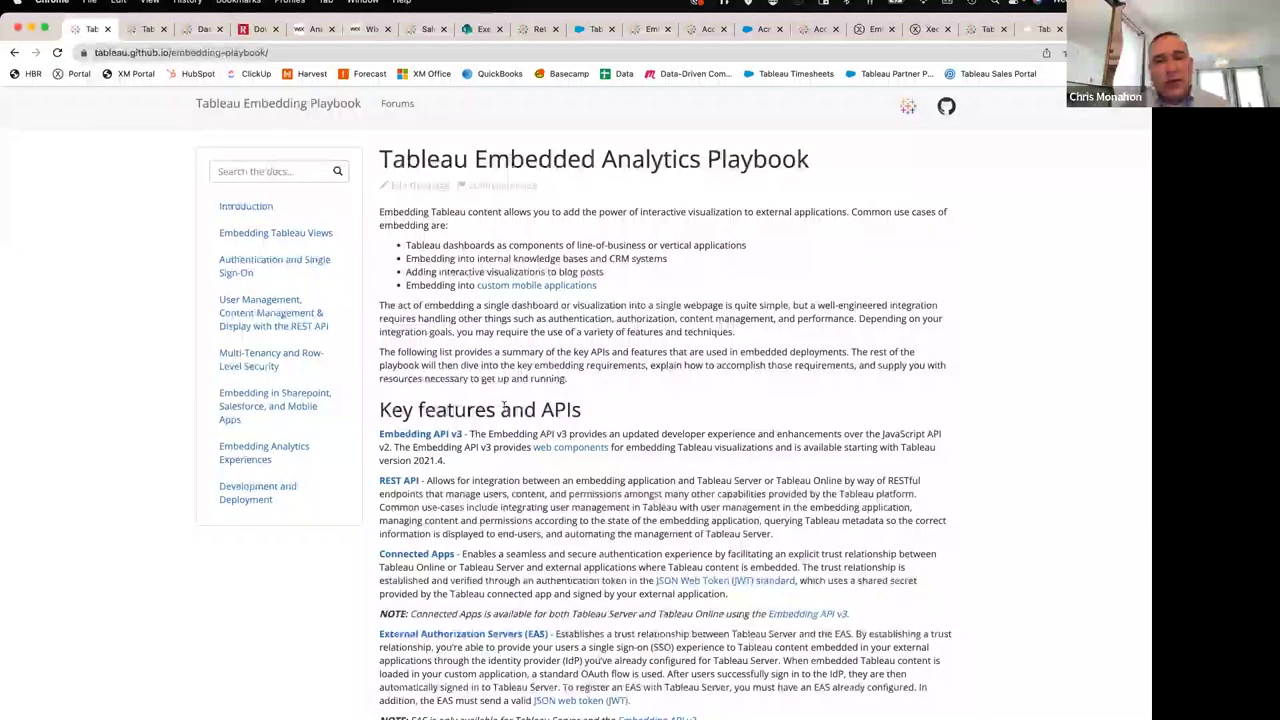
scroll(497, 507, "down", 1)
scroll(497, 507, "down", 3)
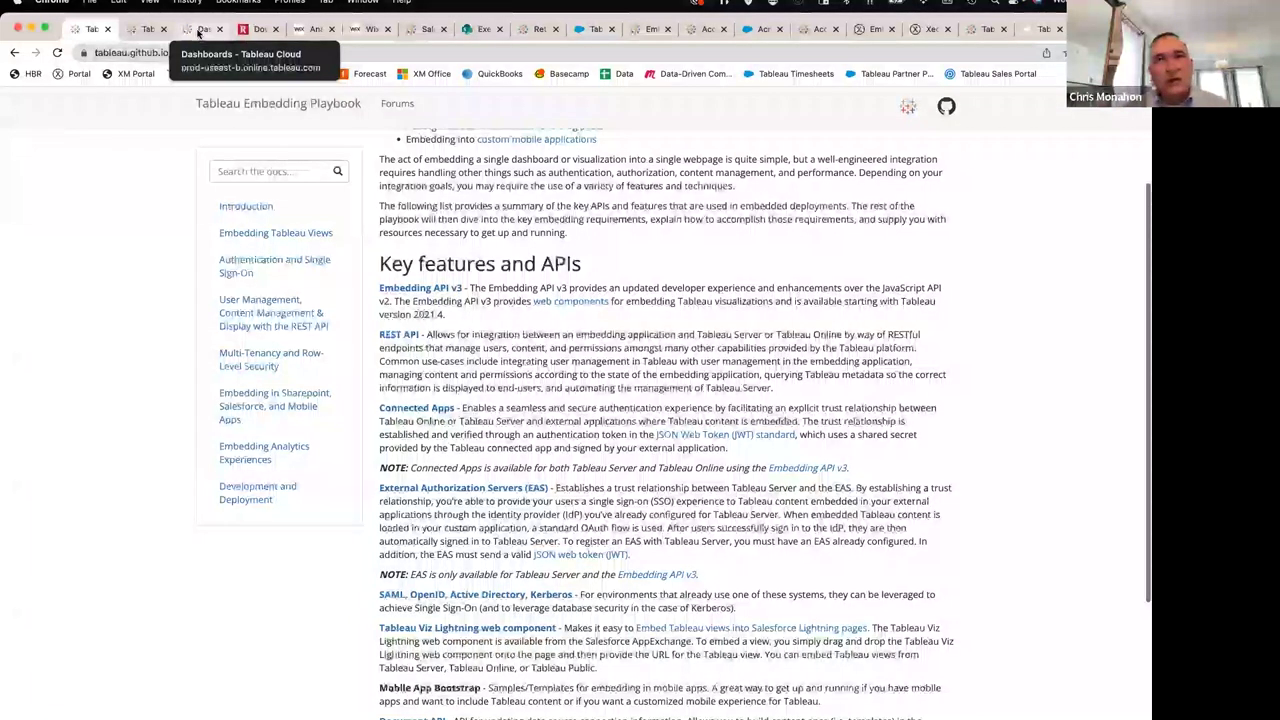
Switch to the Tableau Cloud site and open the Connected Apps section of its site settings
left_click(198, 30)
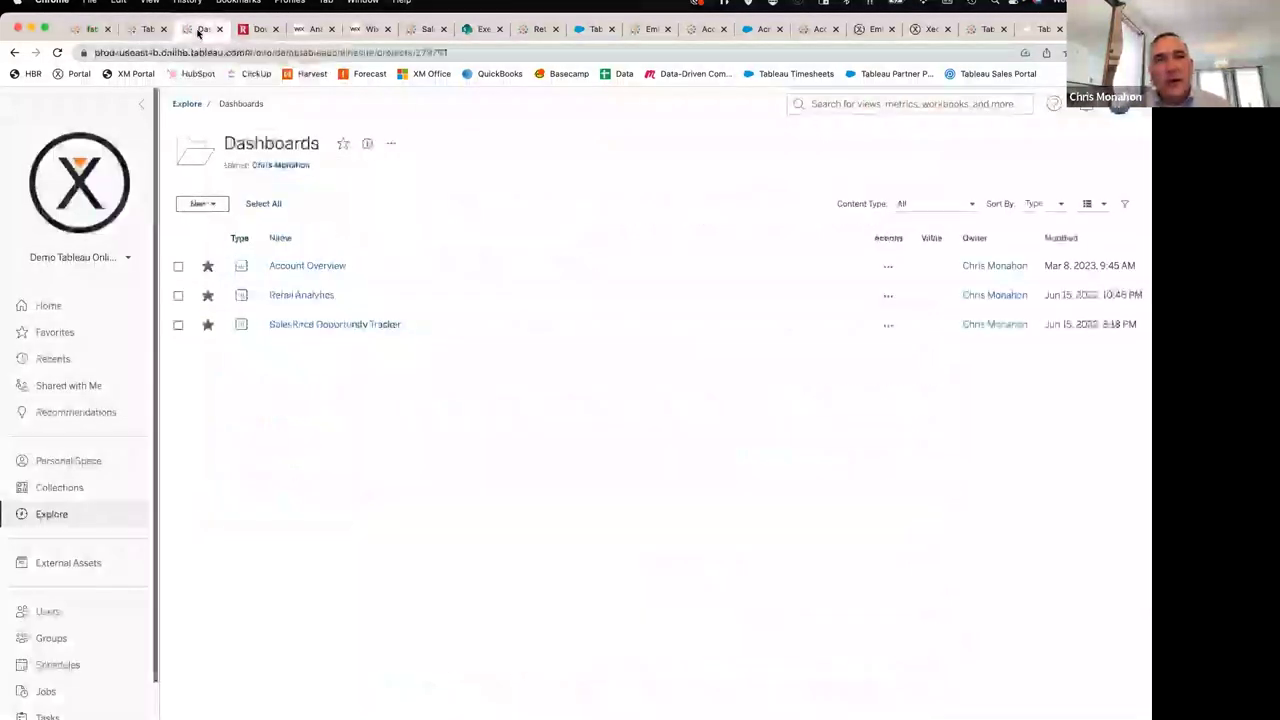
scroll(95, 480, "down", 3)
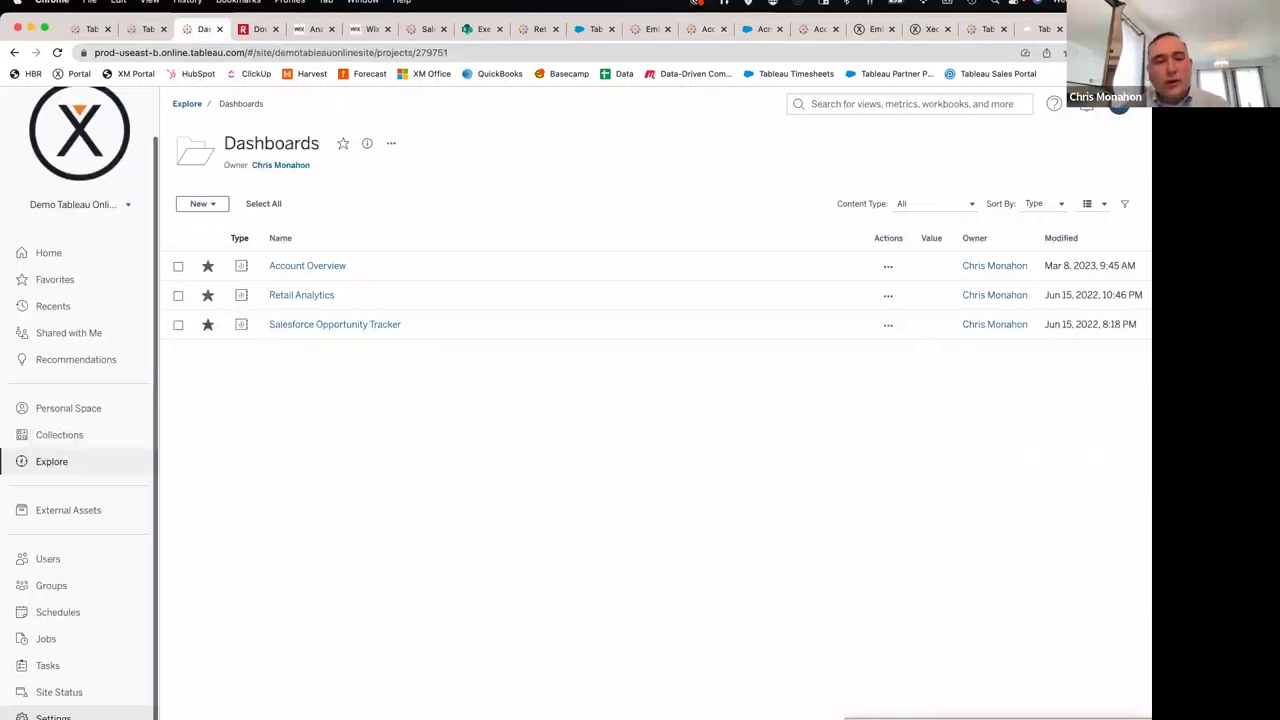
left_click(53, 716)
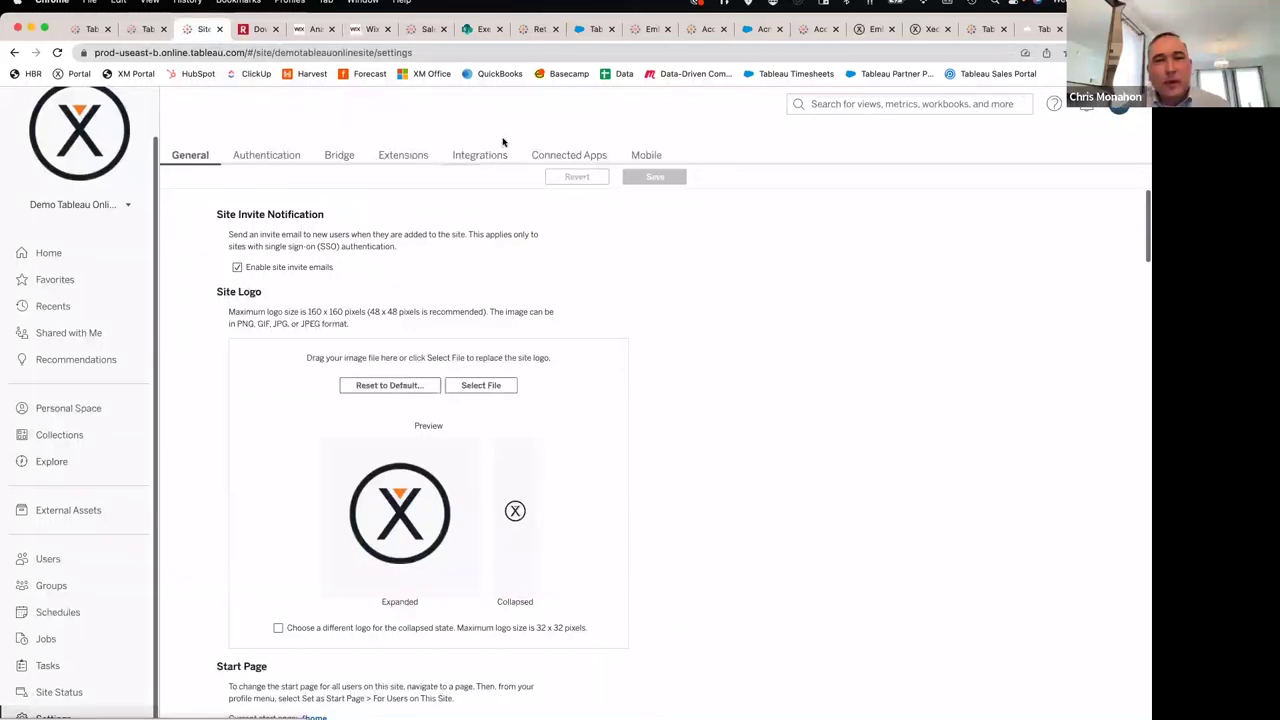
left_click(566, 156)
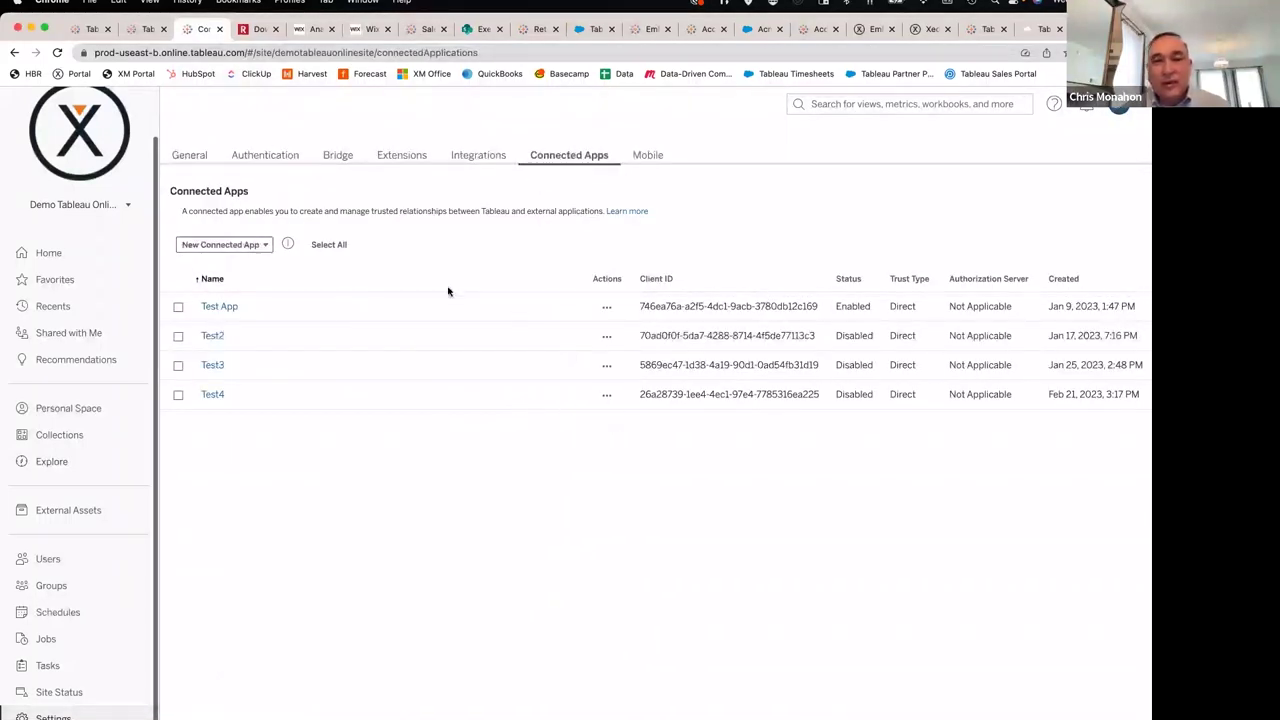
Start a new connected app using Direct Trust and name it Demo 1
left_click(262, 245)
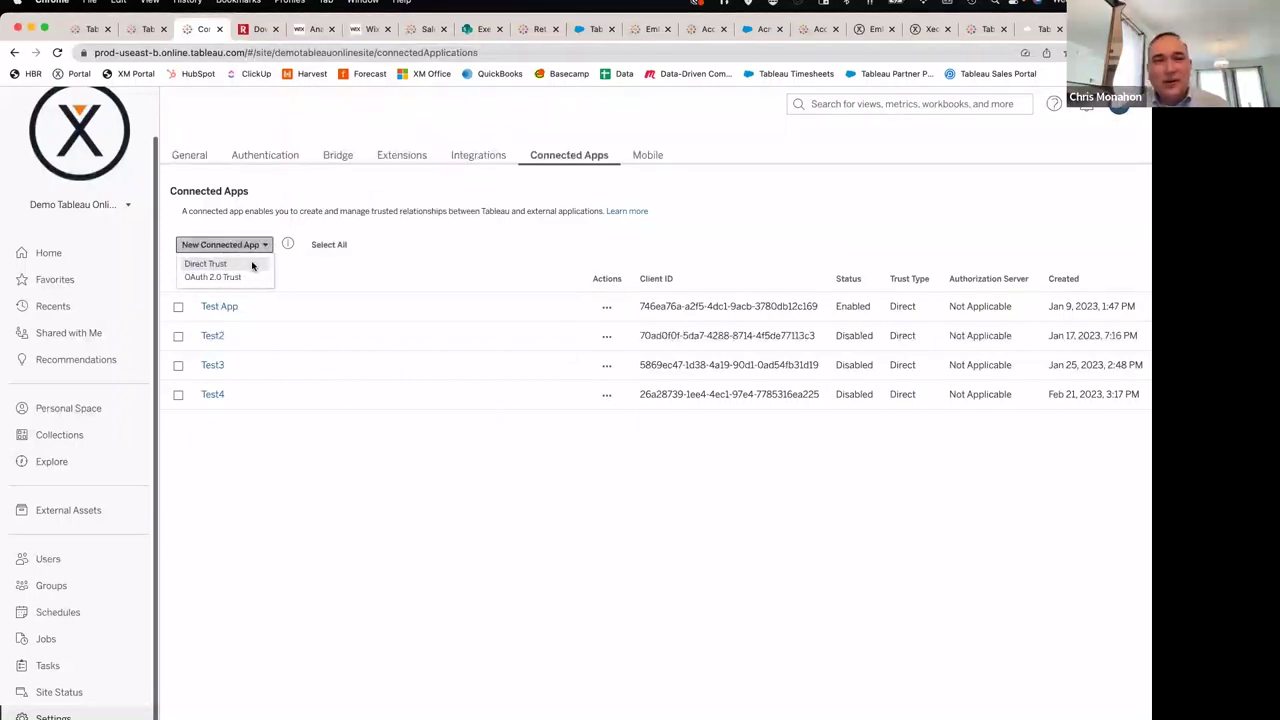
left_click(253, 263)
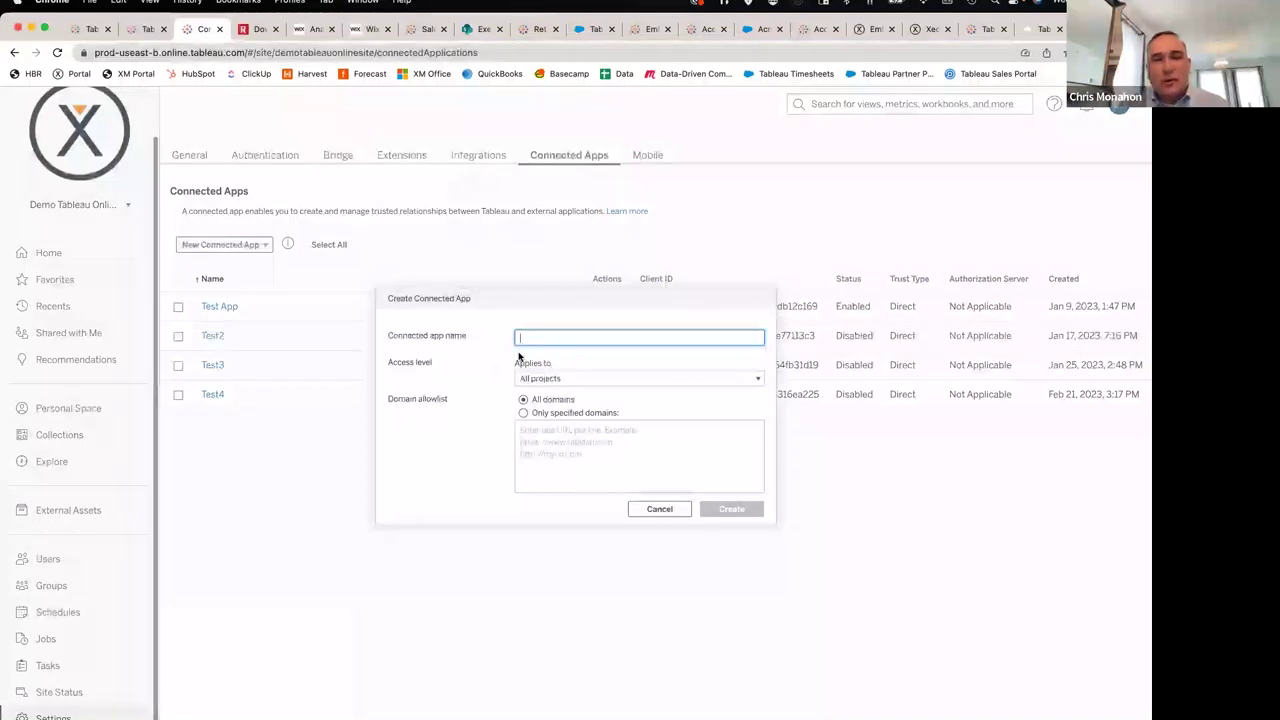
type("Demo")
key("BackSpace")
key("BackSpace")
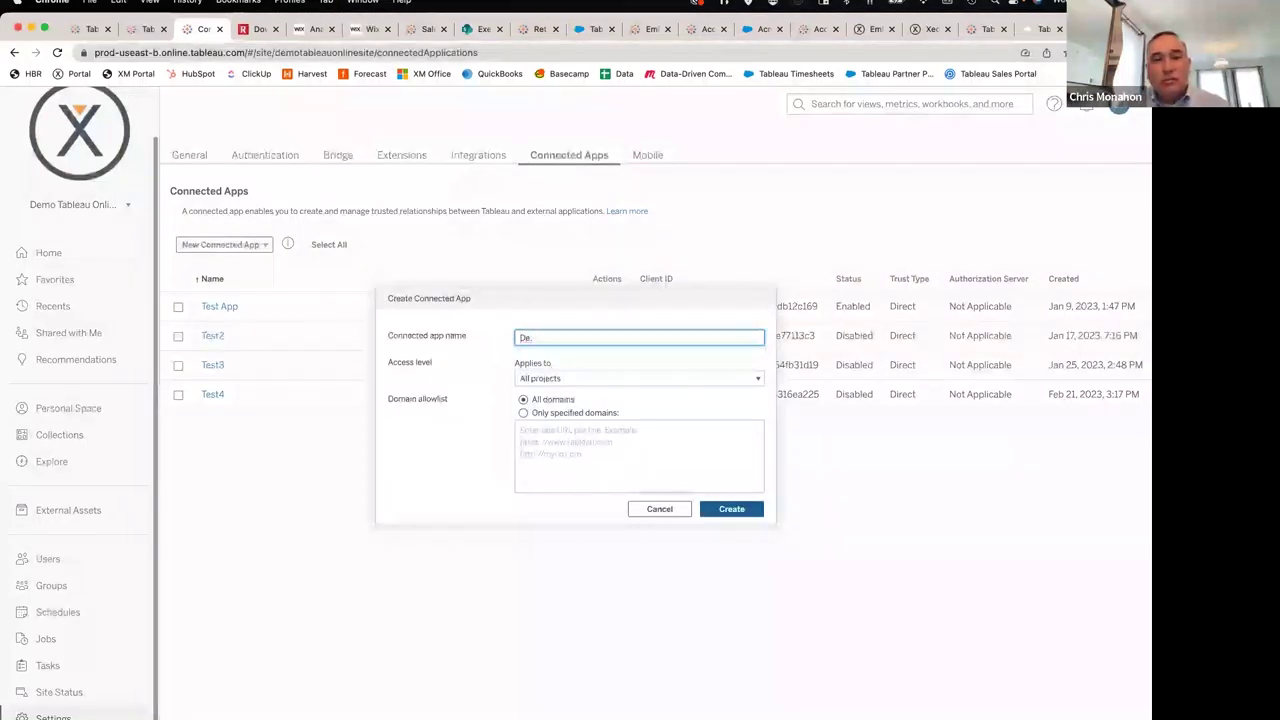
type("mo 1")
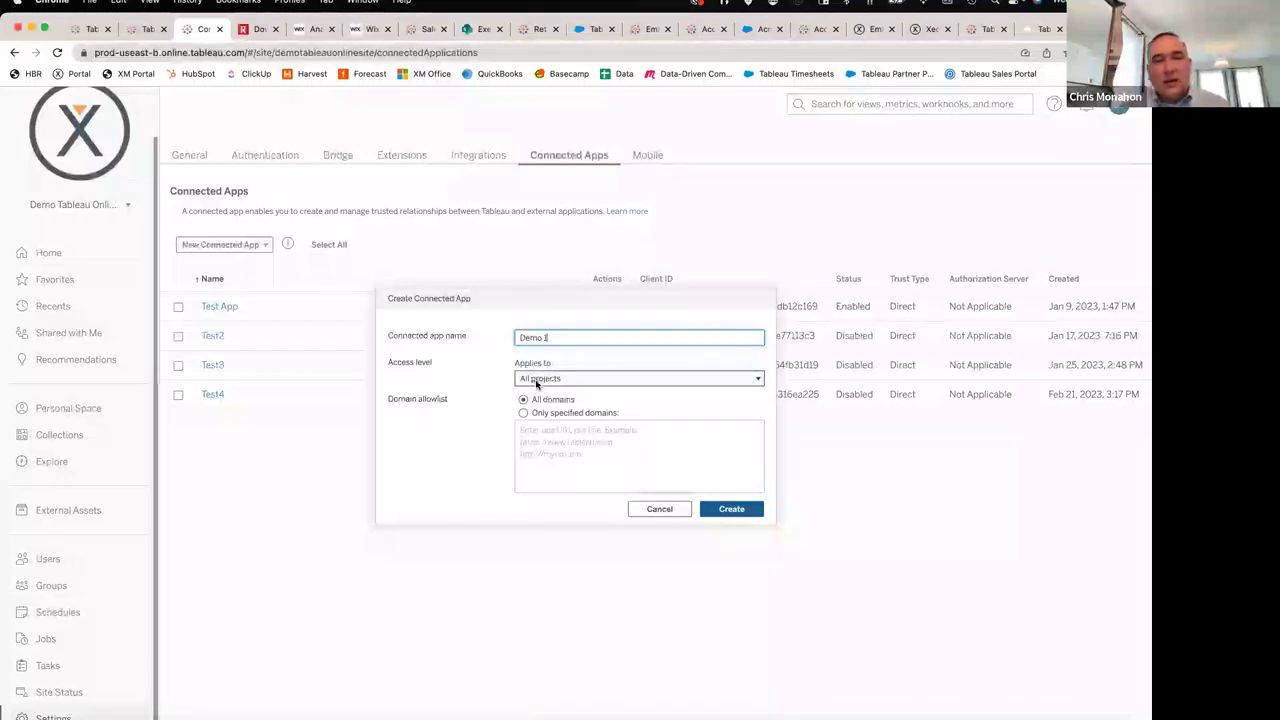
Try limiting the connected app's access level to only one project, and set it back to all projects
left_click(539, 380)
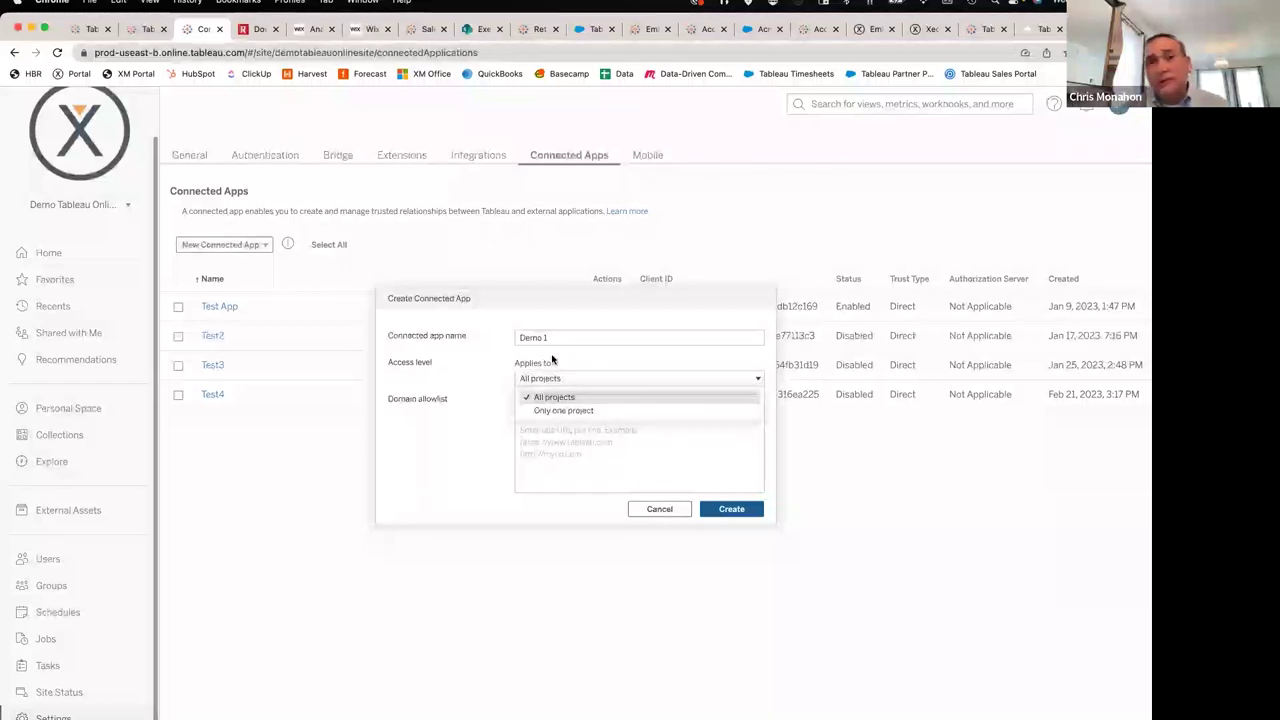
left_click(543, 410)
left_click(539, 408)
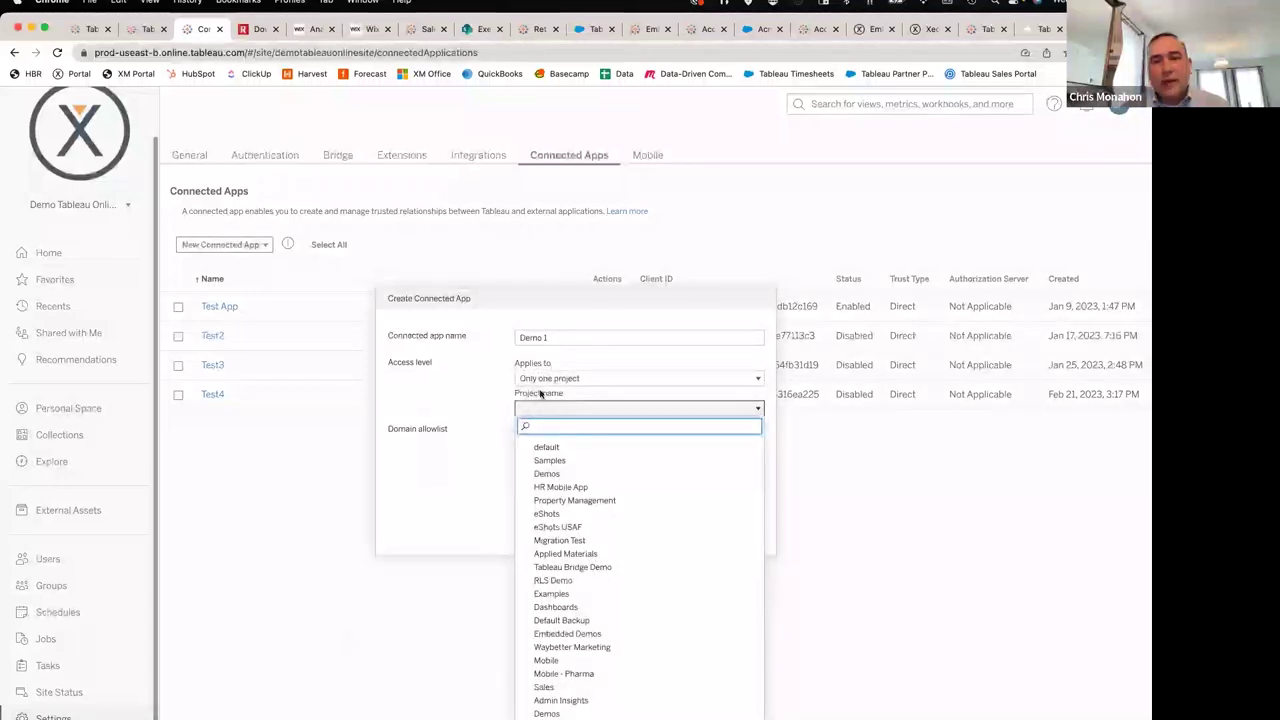
left_click(543, 378)
left_click(543, 377)
left_click(545, 398)
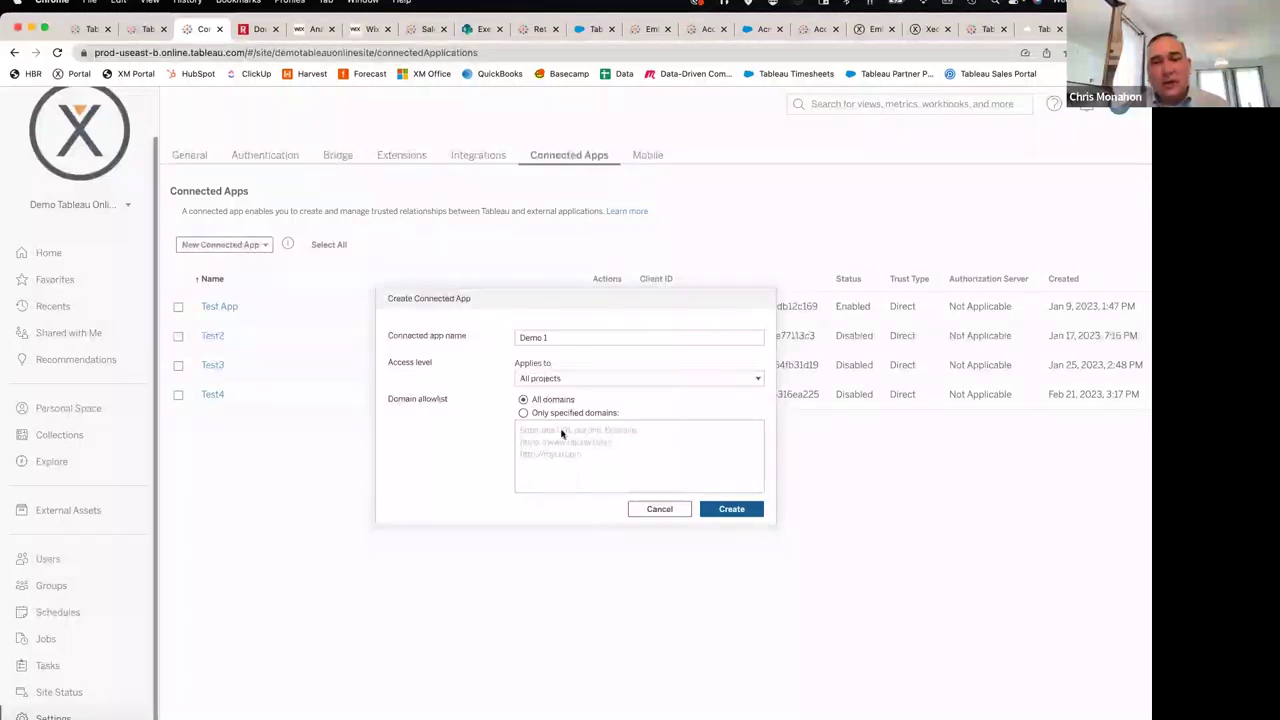
Allow all domains in the connected app's domain allowlist and create the app
left_click(561, 415)
left_click(551, 401)
left_click(712, 509)
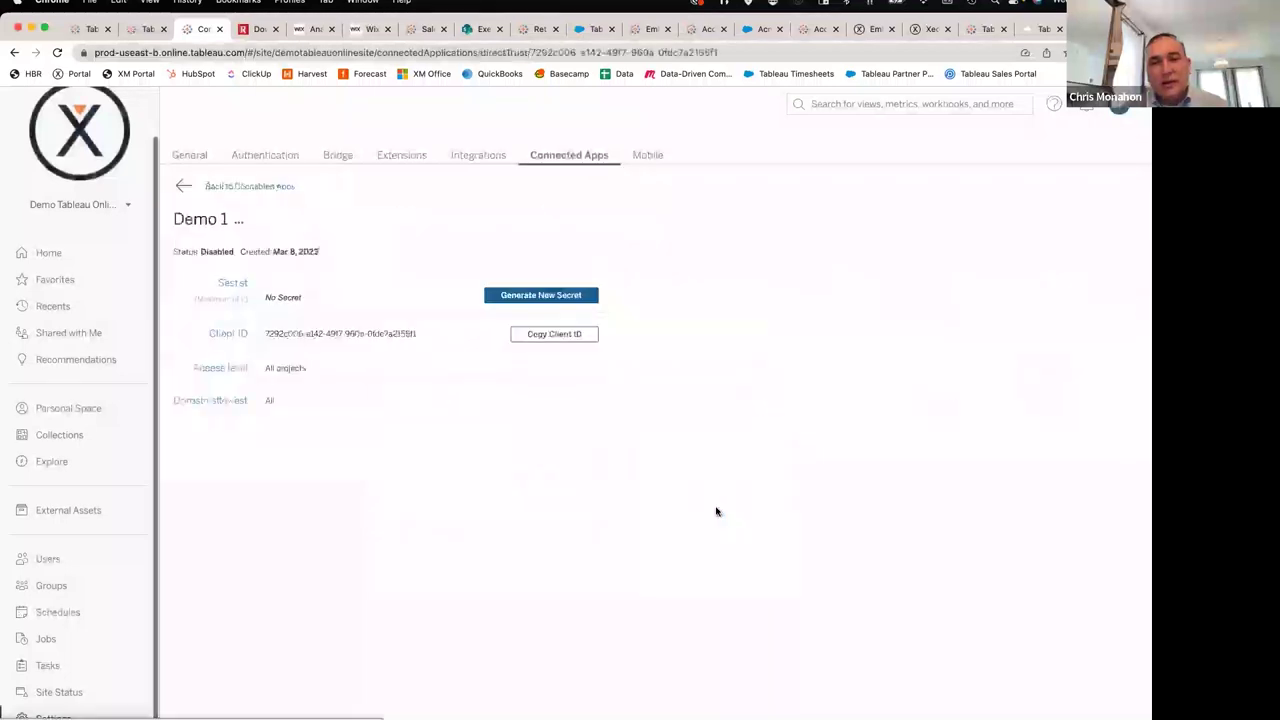
Generate a new secret for the Demo 1 connected app and switch to the PowerPoint presentation
left_click(541, 295)
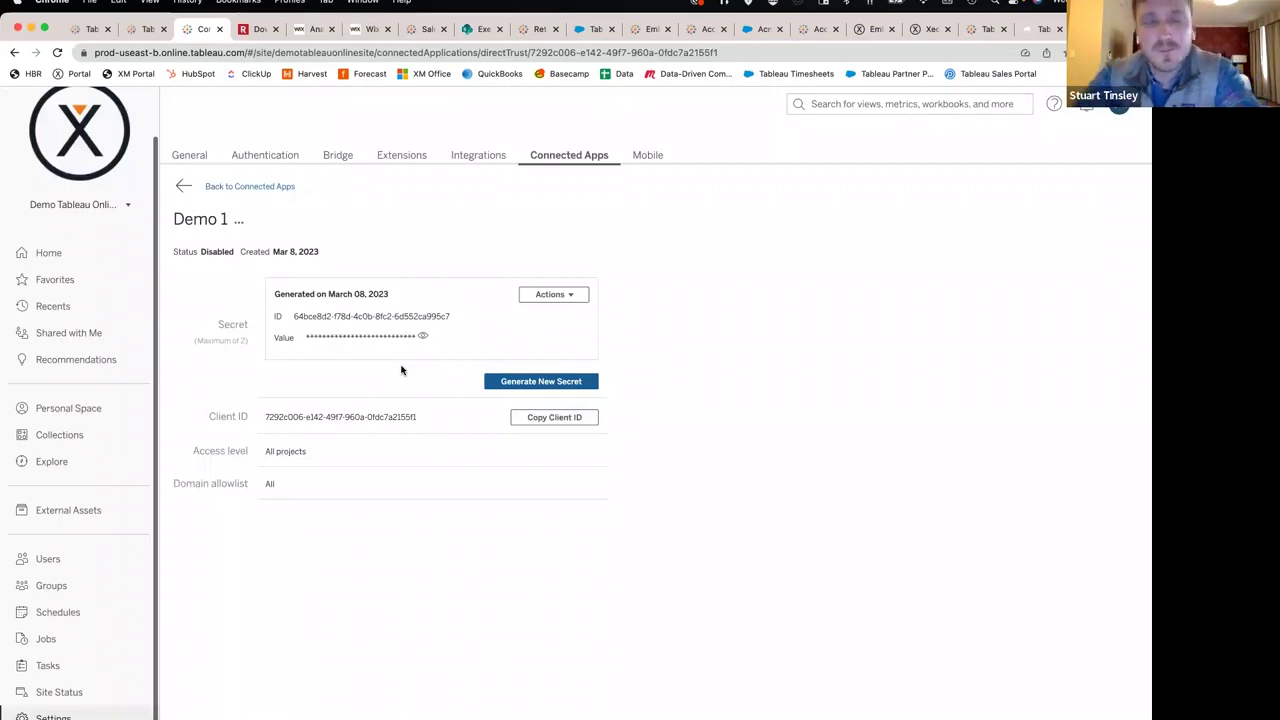
key("super+Tab")
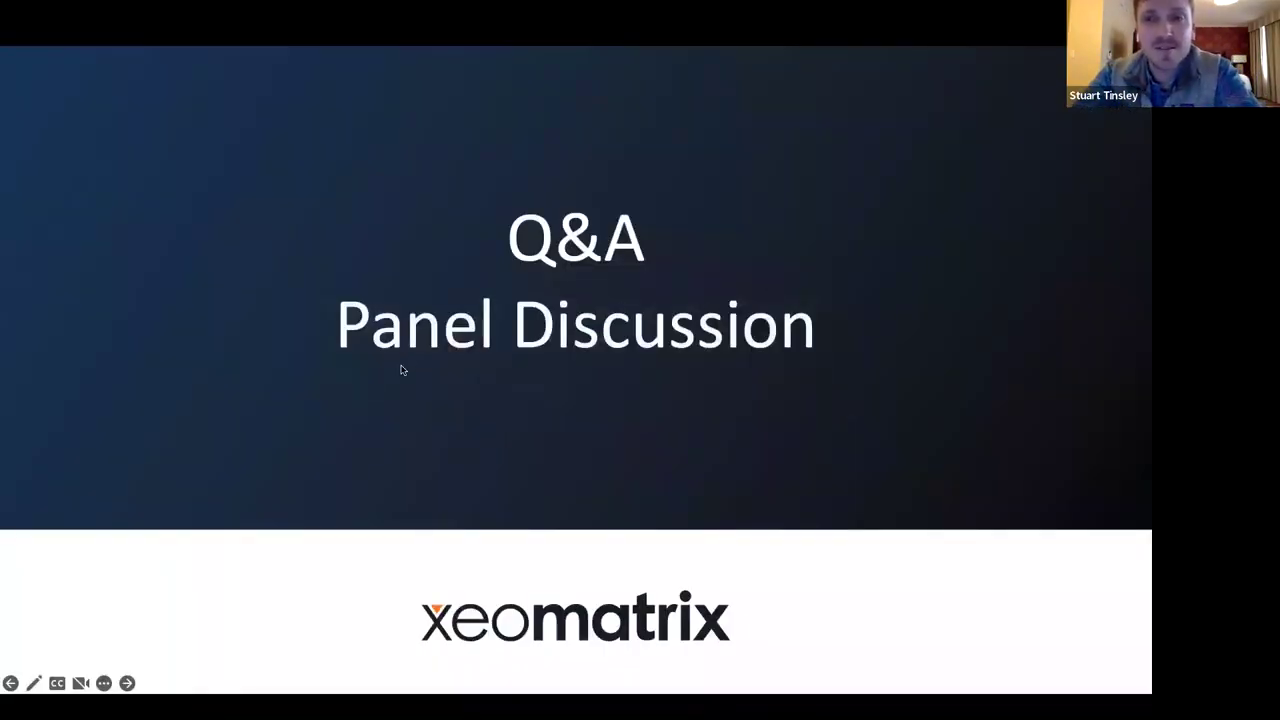